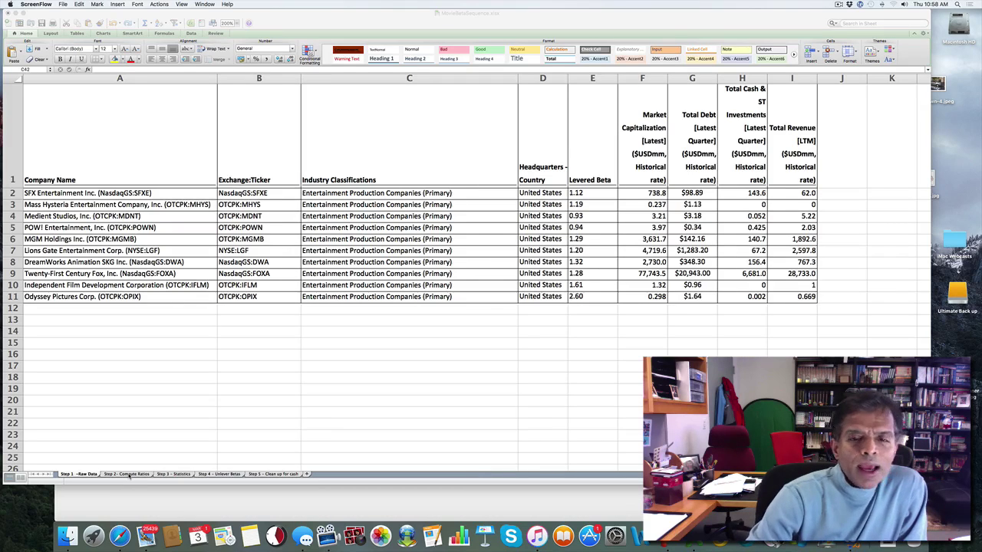
Step: Bring Excel to the front and open the Step 2 - Compute Ratios sheet
left_click(131, 475)
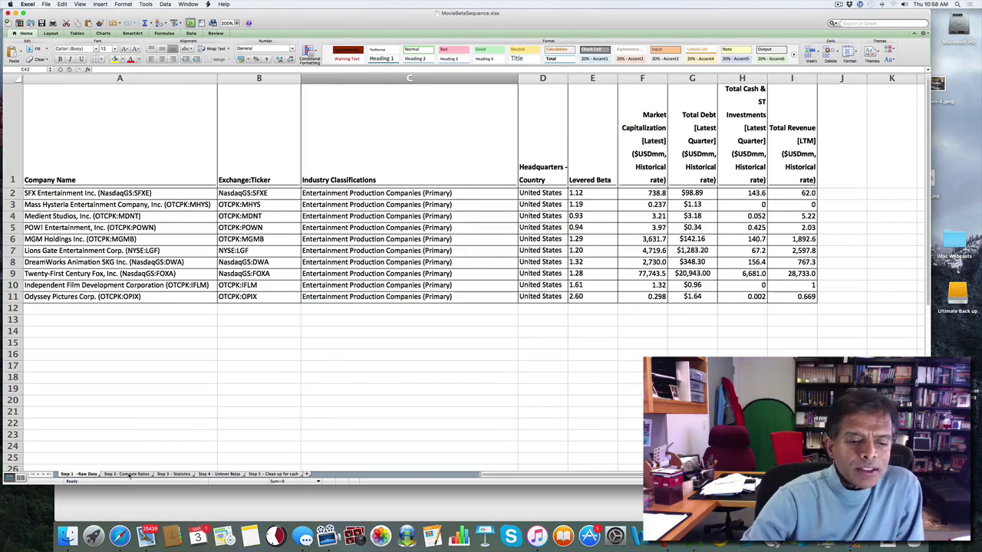
left_click(129, 475)
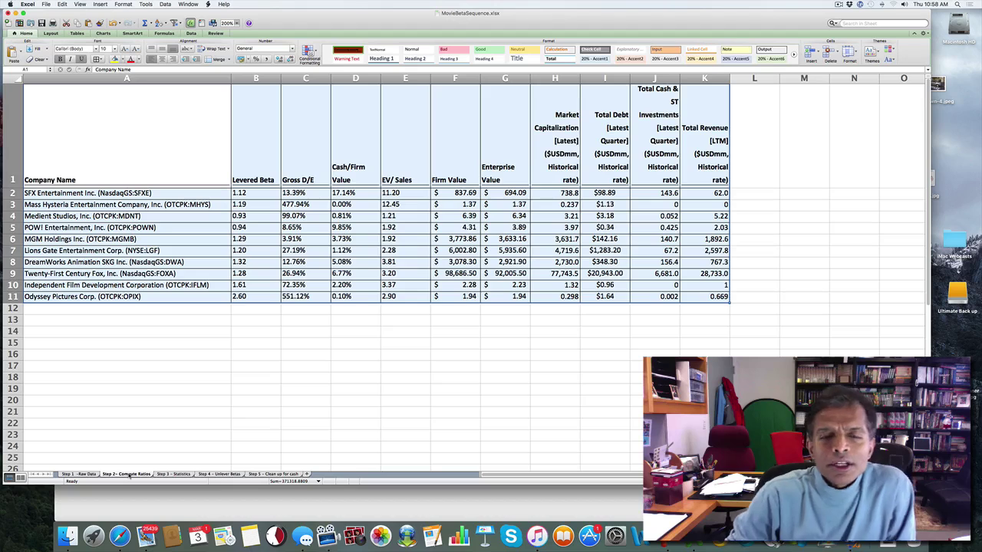
left_click(246, 396)
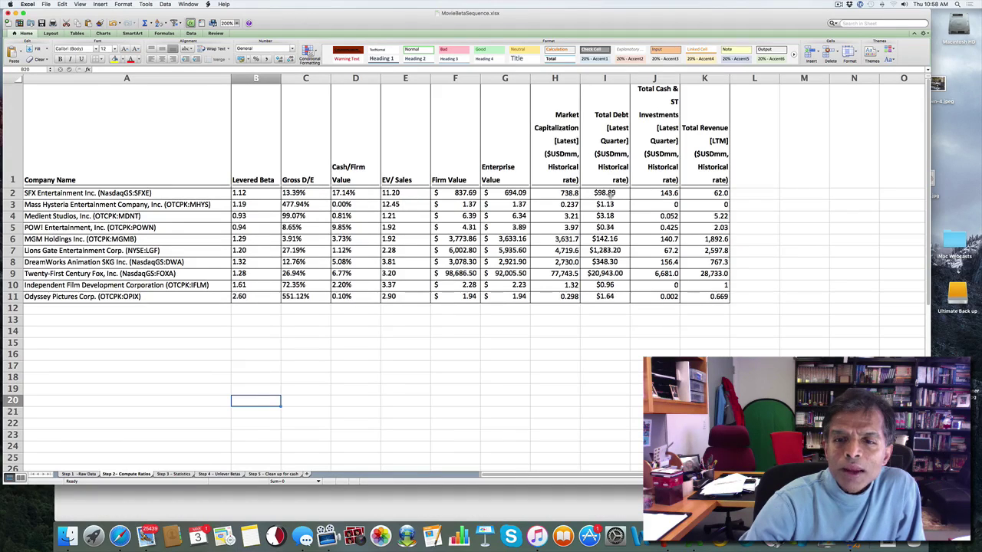
Step: Review the first company's Gross D/E, Firm Value and Enterprise Value formulas, plus its debt, market cap and cash
left_click(606, 193)
left_click(560, 193)
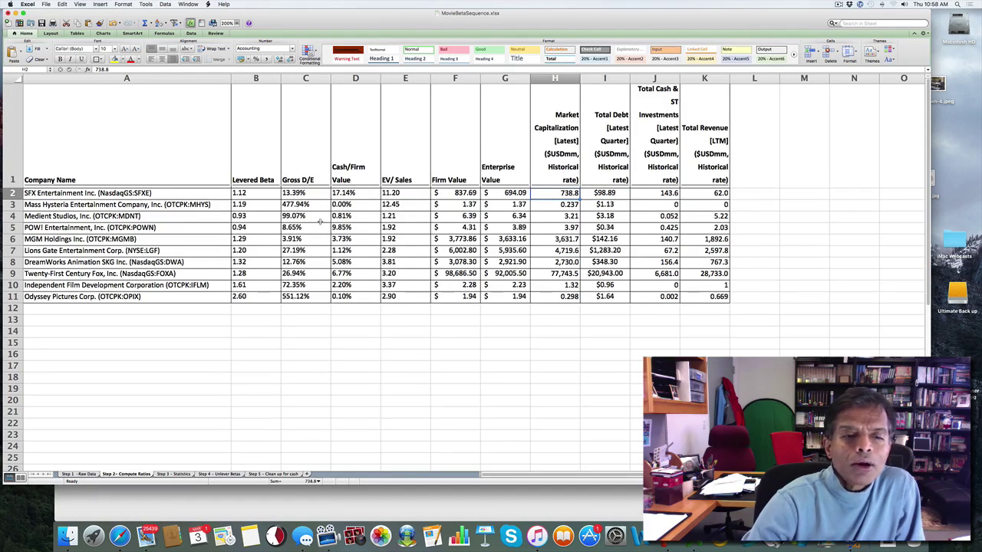
left_click(307, 193)
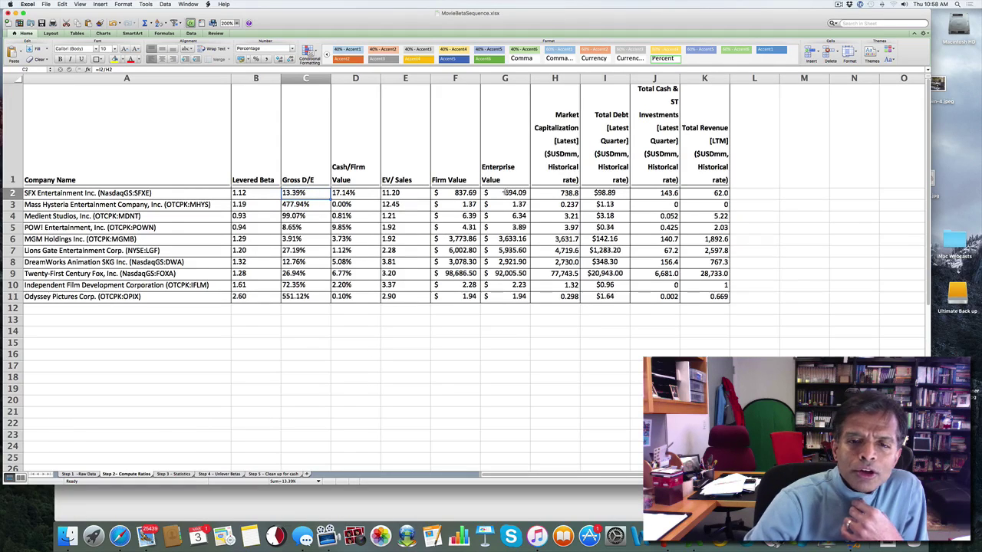
left_click(456, 194)
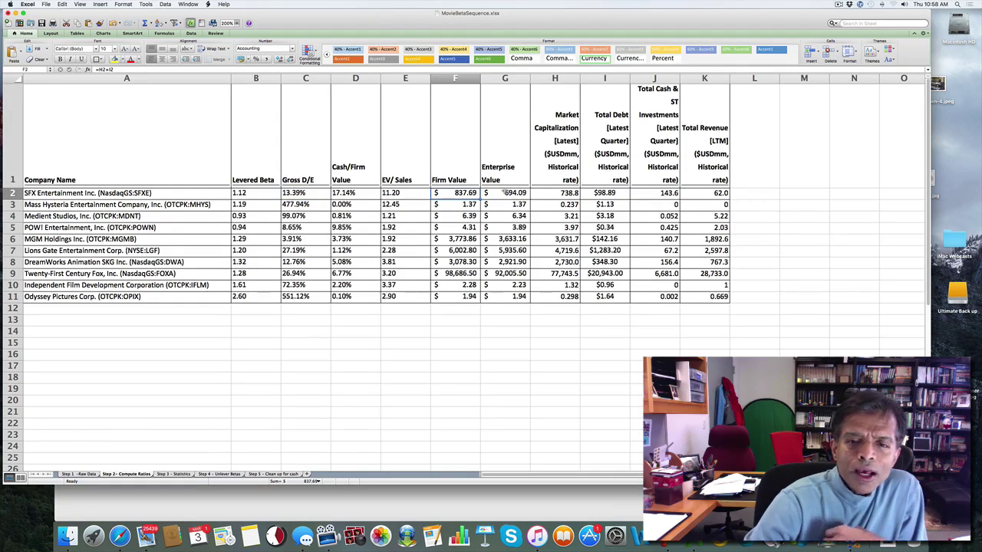
left_click(504, 193)
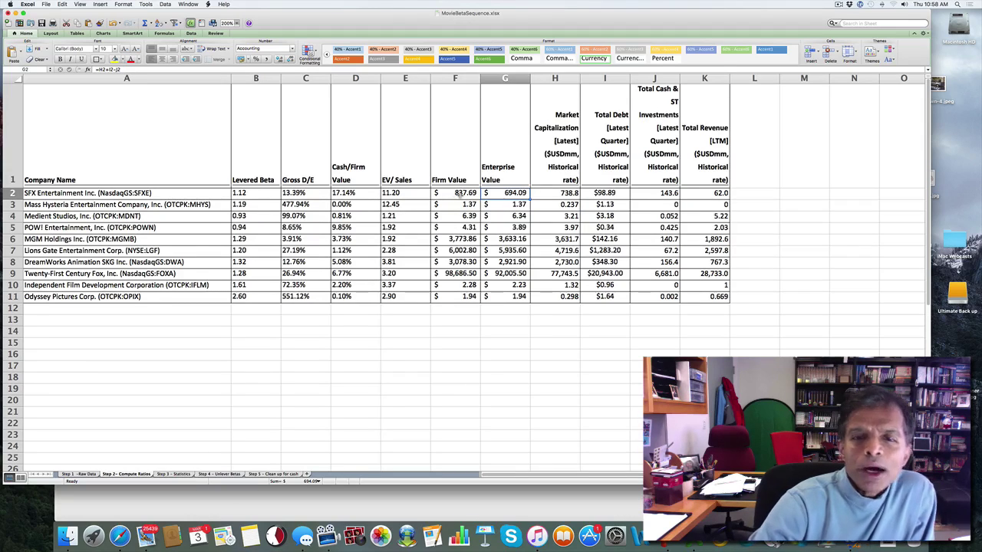
left_click(444, 194)
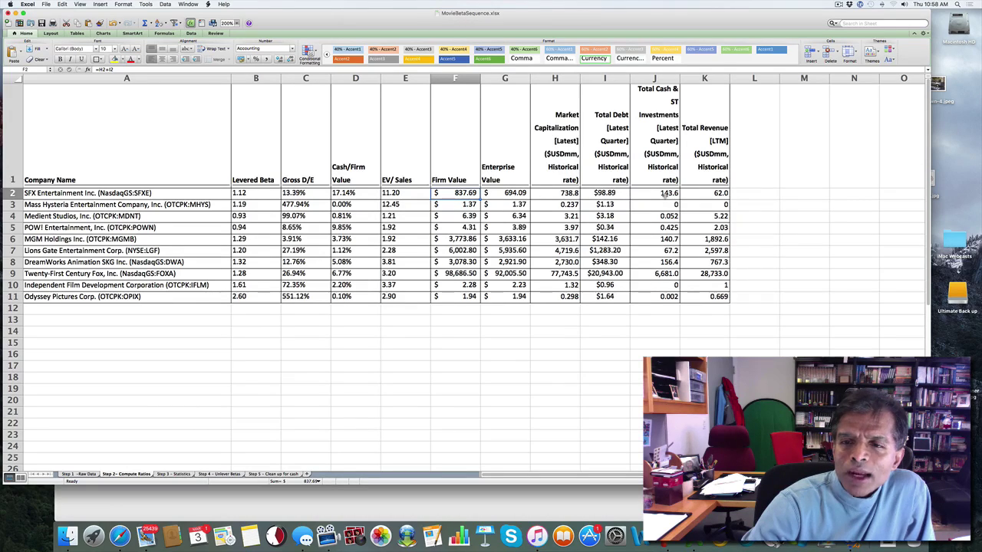
left_click(664, 195)
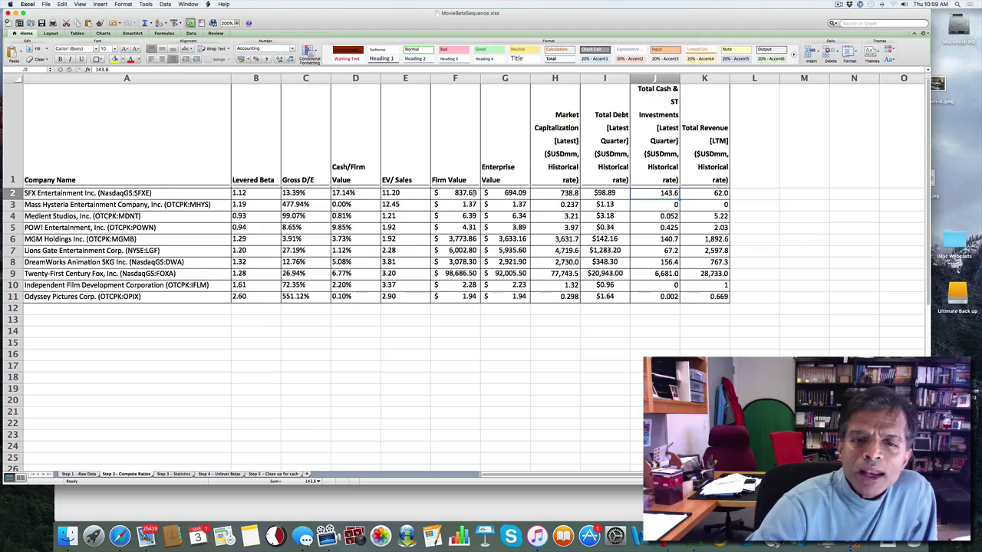
Step: Review the Cash/Firm Value and EV/Sales formulas against Enterprise Value and total revenue
left_click(461, 193)
left_click(351, 193)
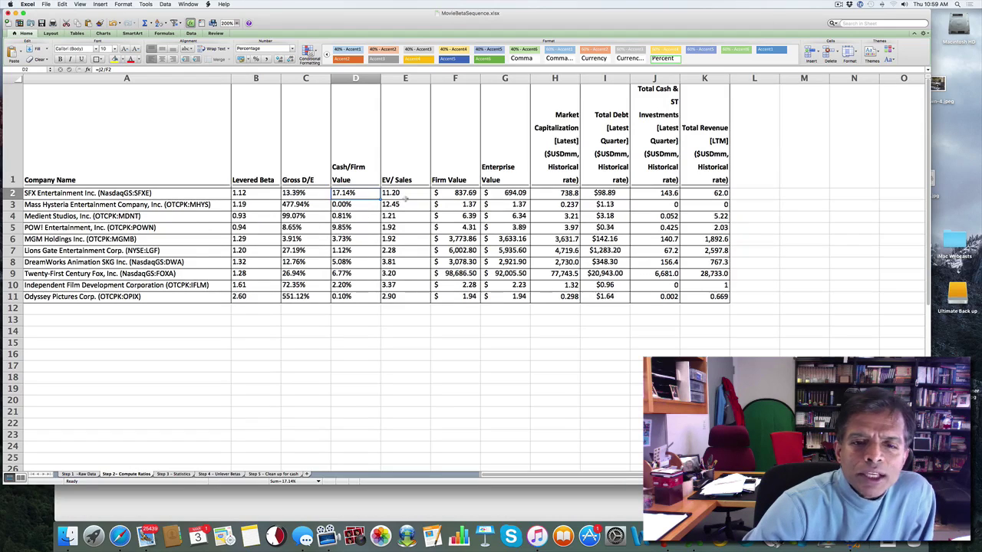
left_click(404, 193)
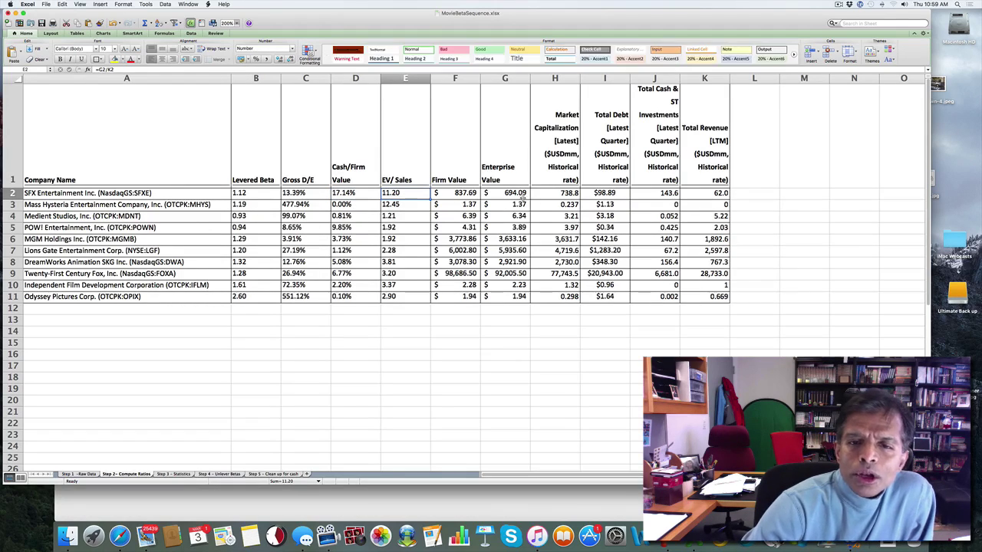
left_click(516, 192)
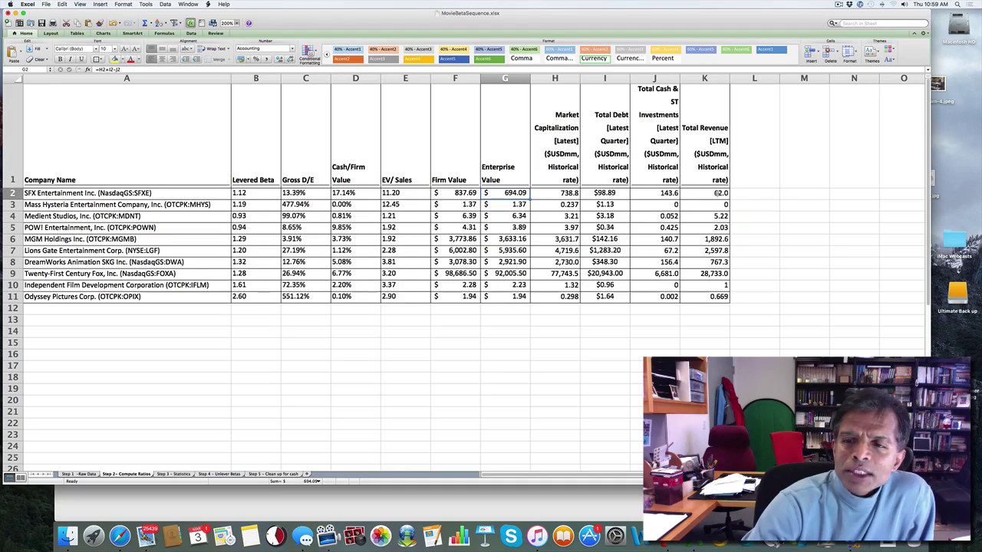
left_click(702, 193)
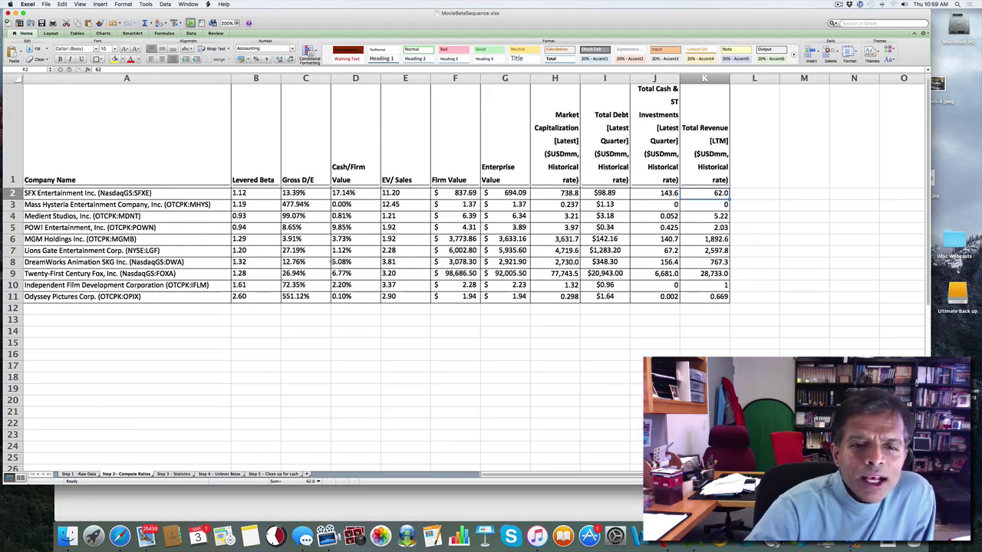
Step: Confirm EV/Sales is Enterprise Value over Total Revenue, then select the Firm Value column
left_click(389, 192)
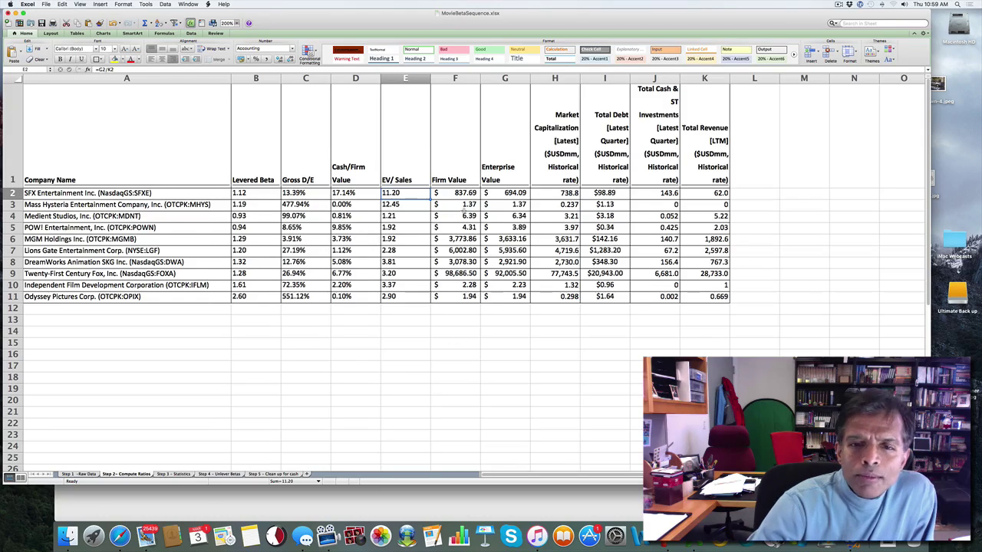
left_click(507, 192)
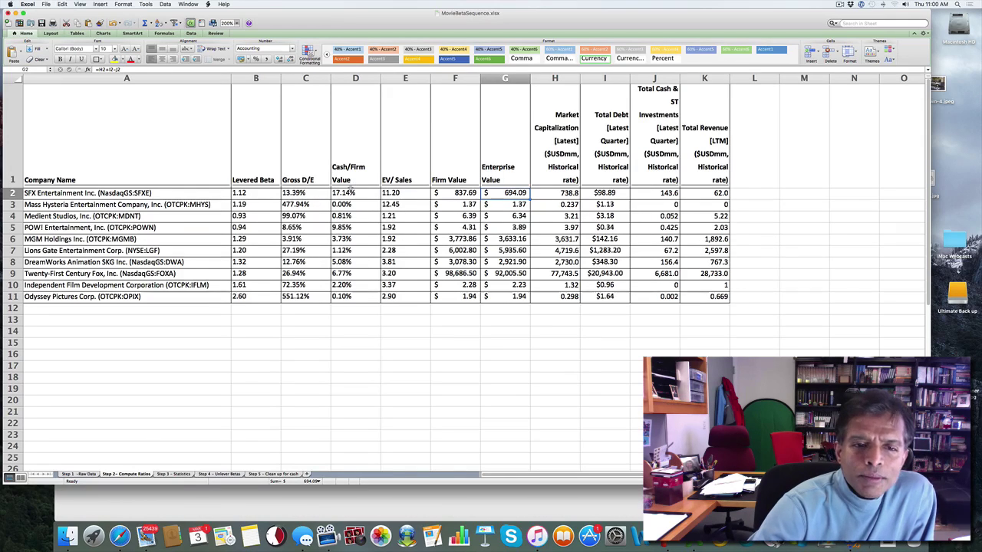
left_click(401, 193)
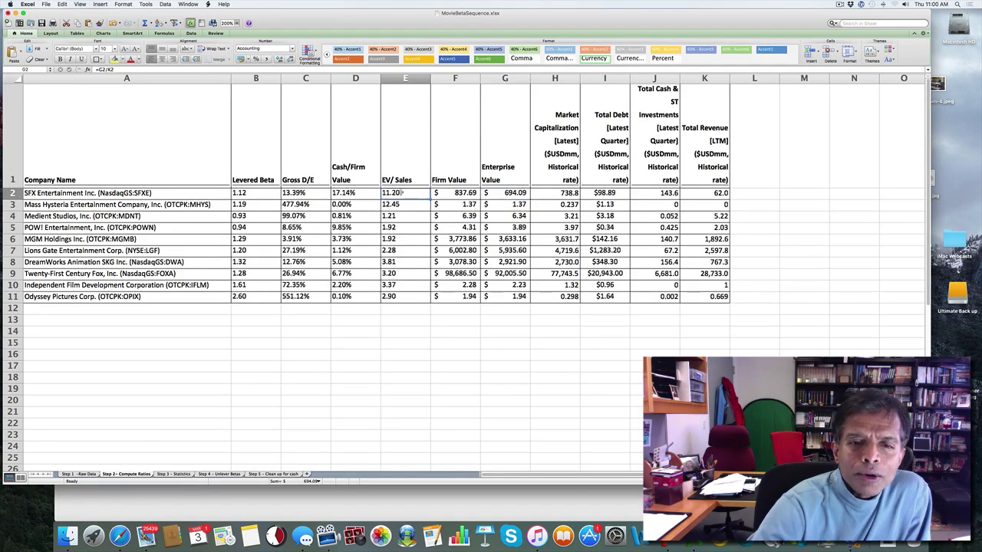
left_click(461, 79)
Step: Insert a new column before Firm Value headed 'Net Debt/E Ratio'
left_click(101, 4)
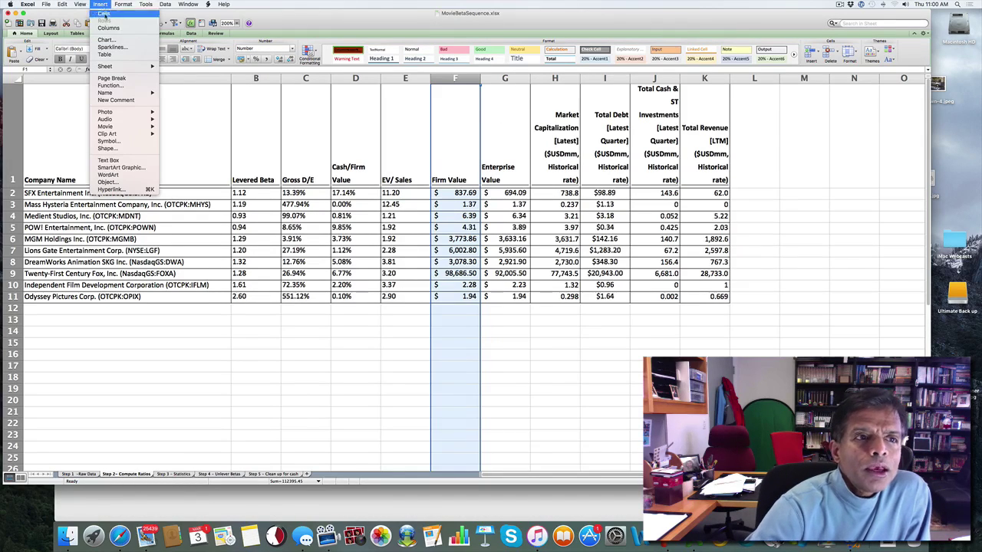
left_click(108, 28)
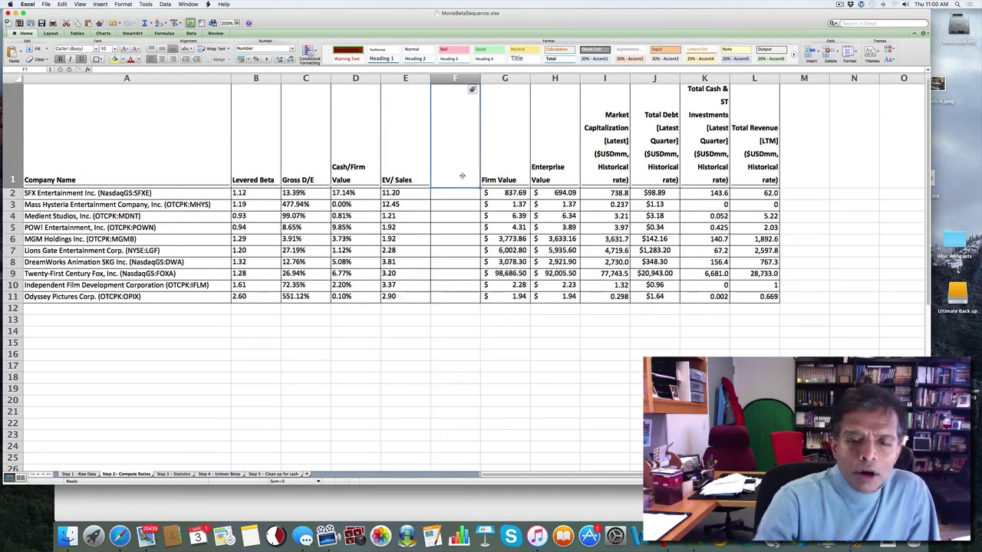
left_click(462, 176)
type("Net De")
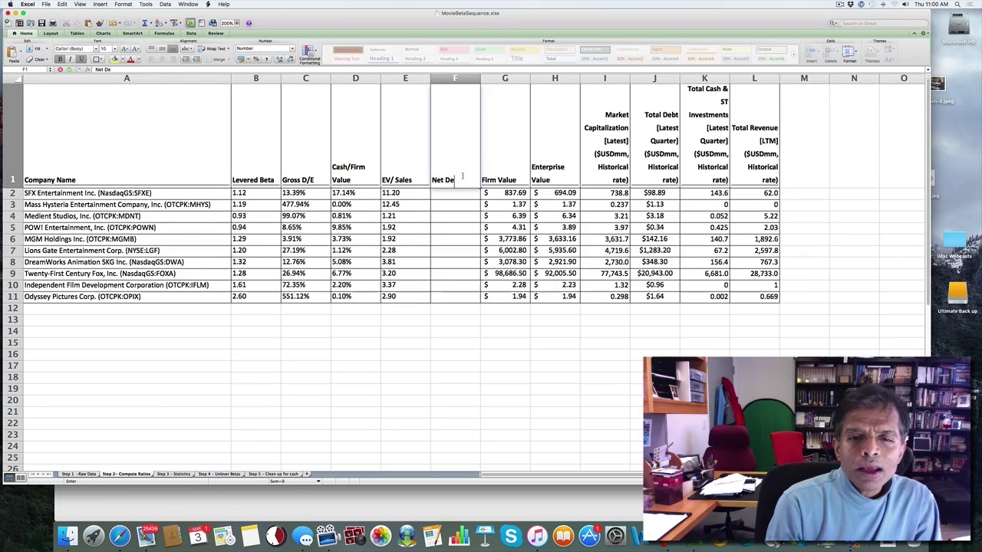
type("nt")
key("BackSpace")
key("BackSpace")
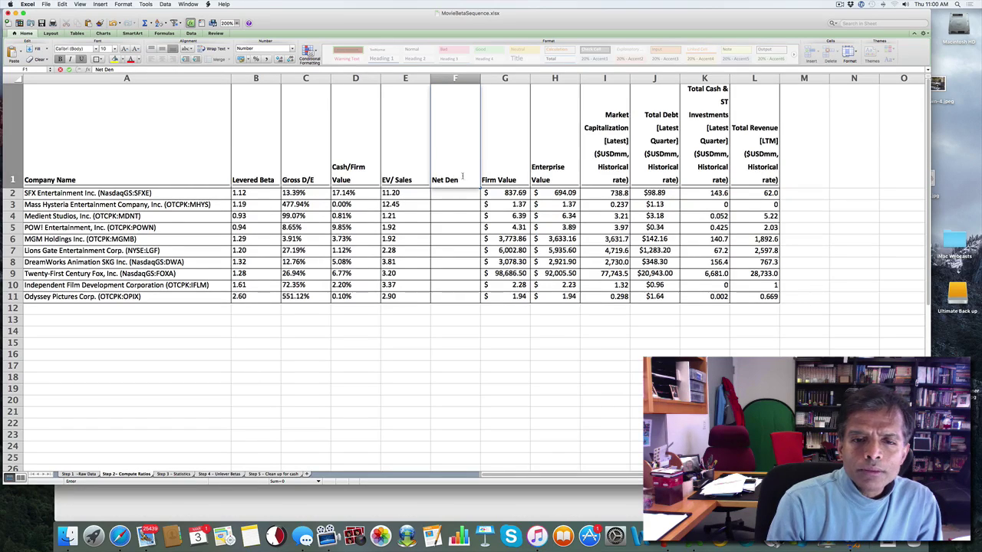
type("bt/E")
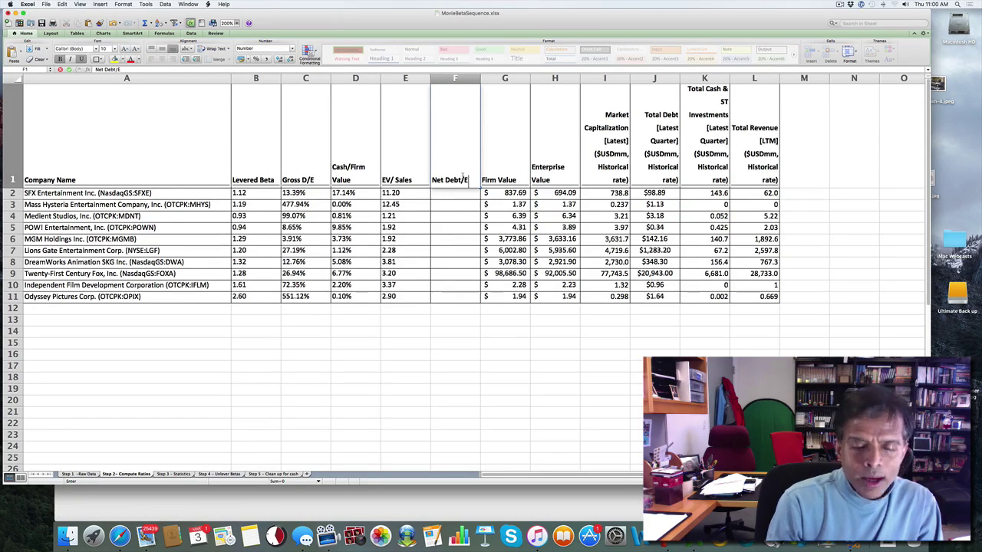
type(" Ratio")
key("Return")
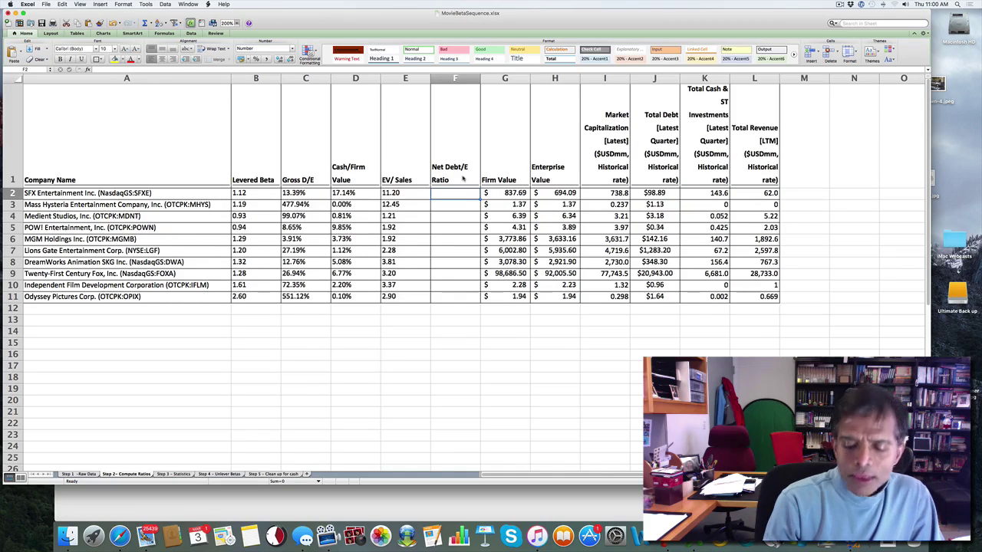
Step: Enter the net debt to equity formula =(J2-K2)/I2 in F2
type("=(")
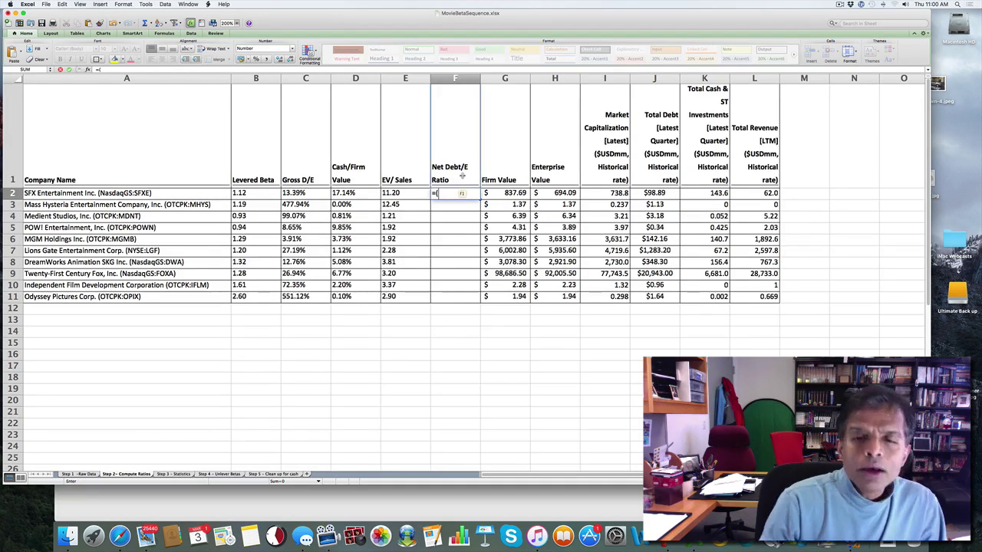
scroll(462, 175, "down", 15)
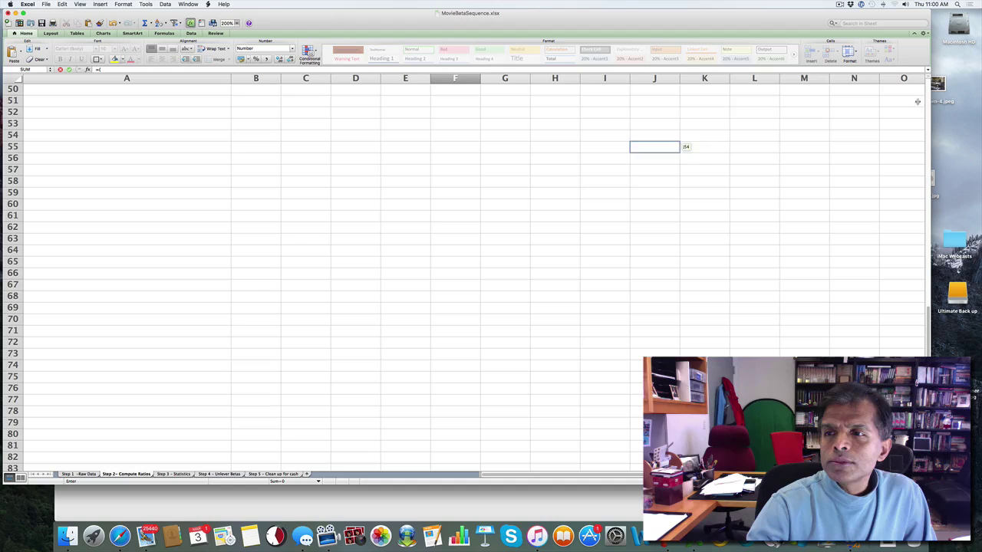
scroll(925, 98, "up", 15)
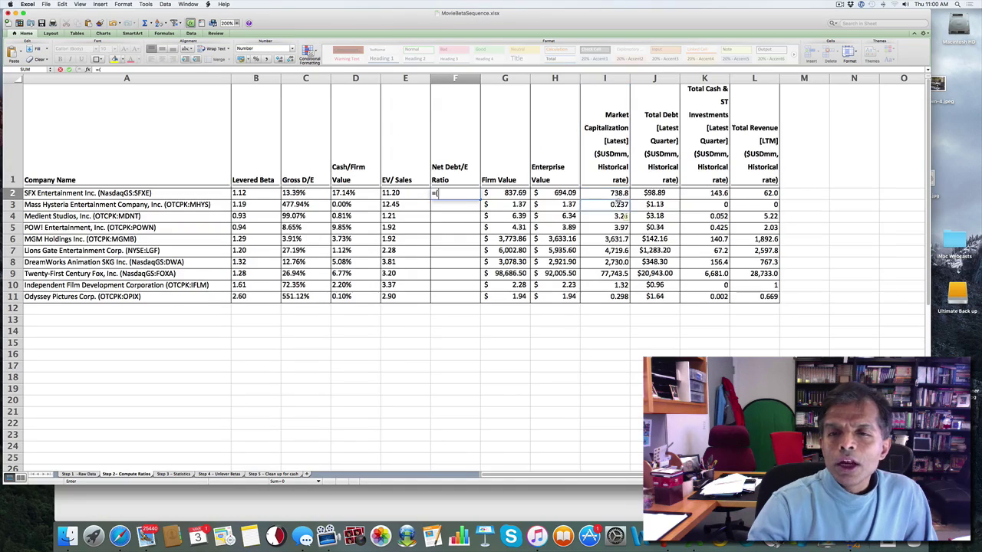
left_click(654, 194)
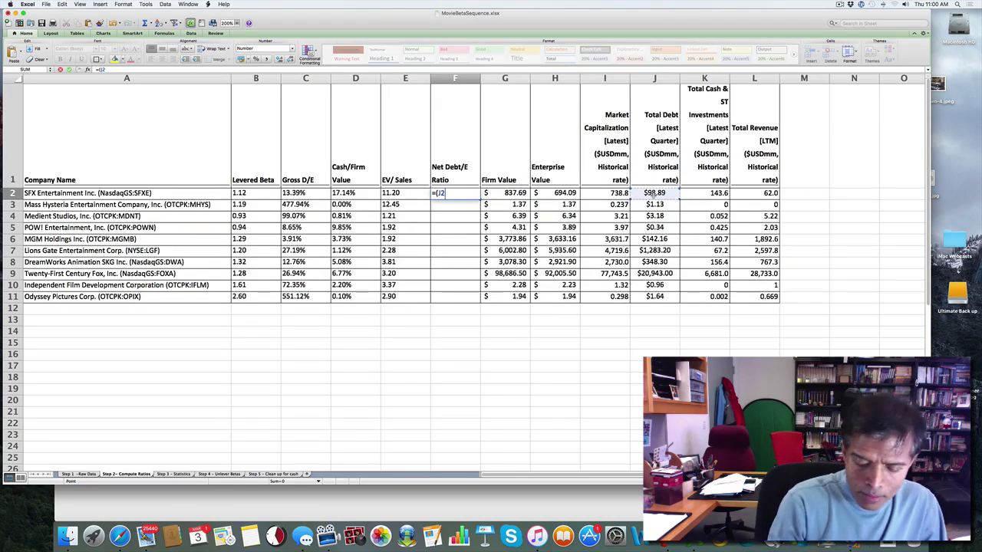
type("-")
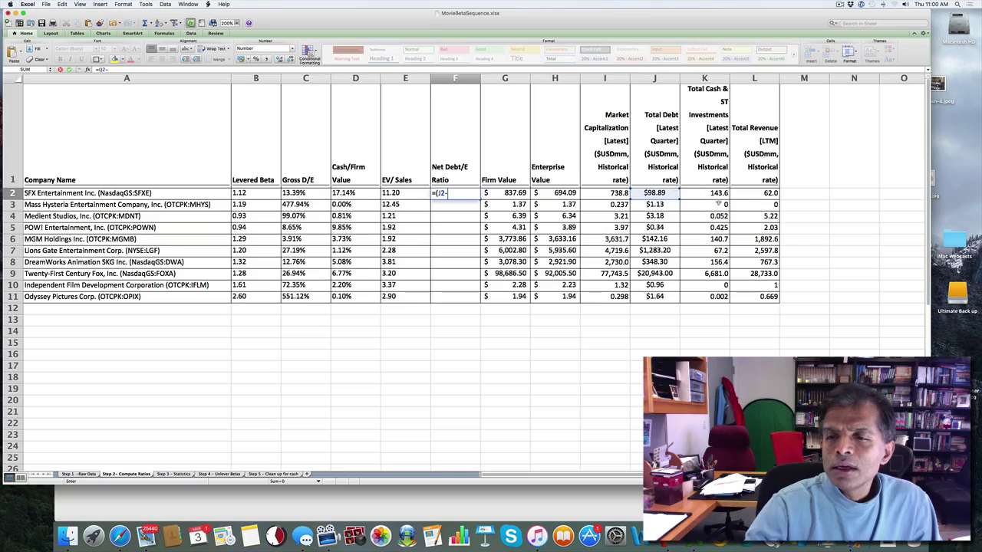
left_click(717, 197)
type(")")
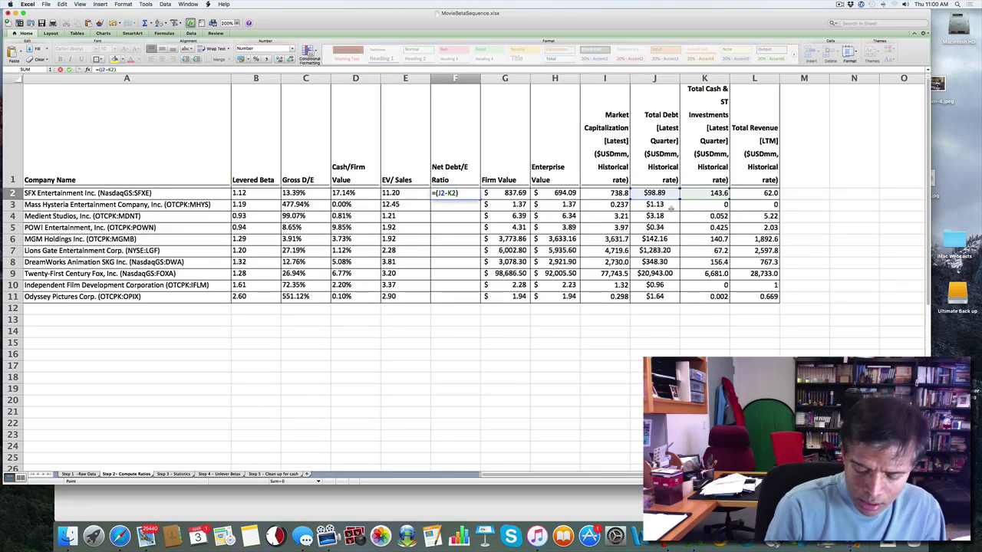
type("/")
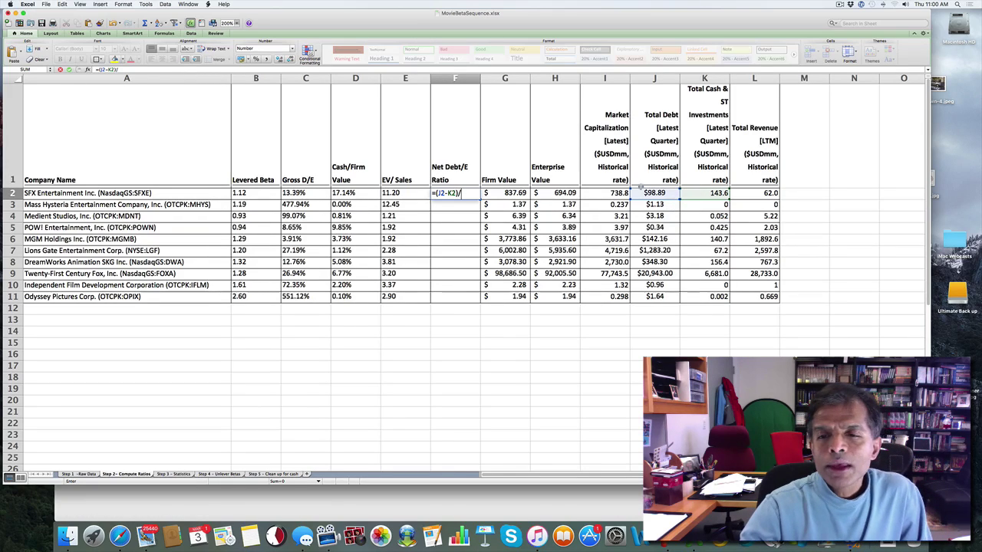
left_click(618, 194)
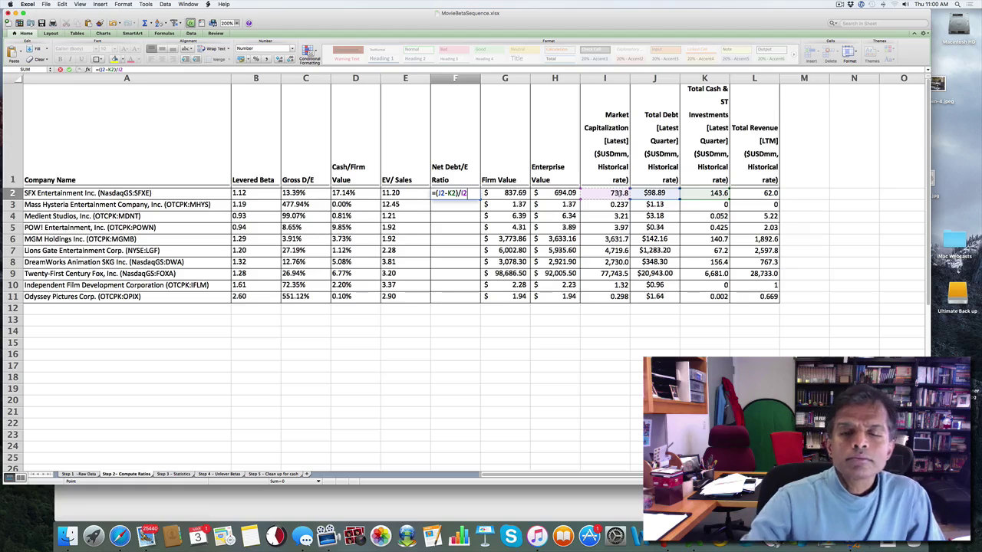
key("Return")
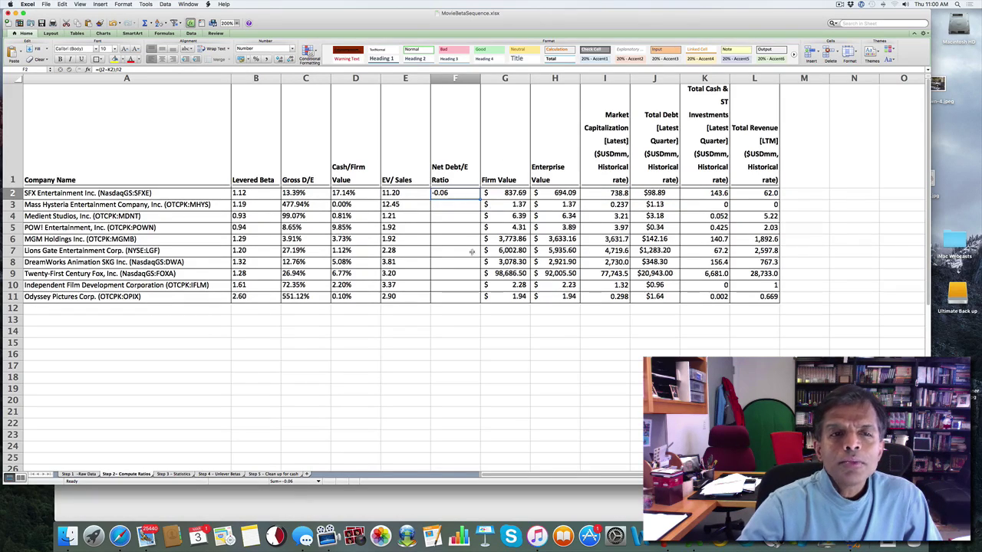
Step: Format F2 as a two-decimal percentage and copy it down to F3:F11
left_click(444, 193)
left_click(256, 60)
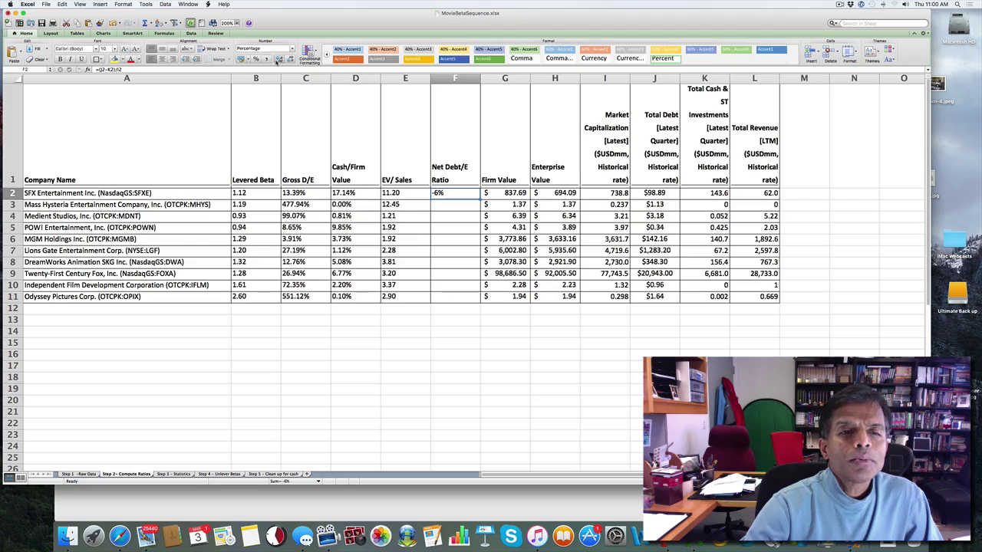
left_click(279, 60)
left_click(279, 60)
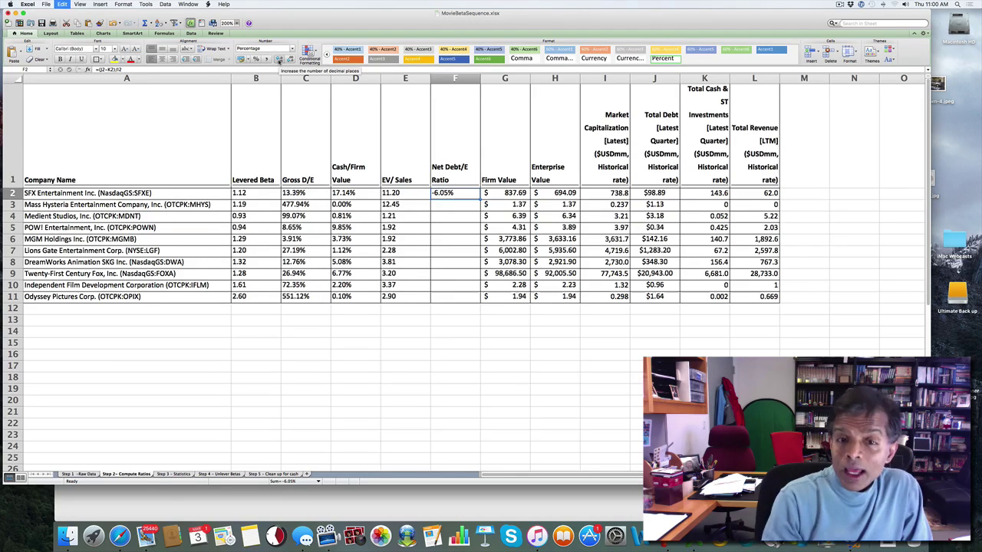
key("super+c")
left_click_drag(456, 204, 458, 295)
key("super+v")
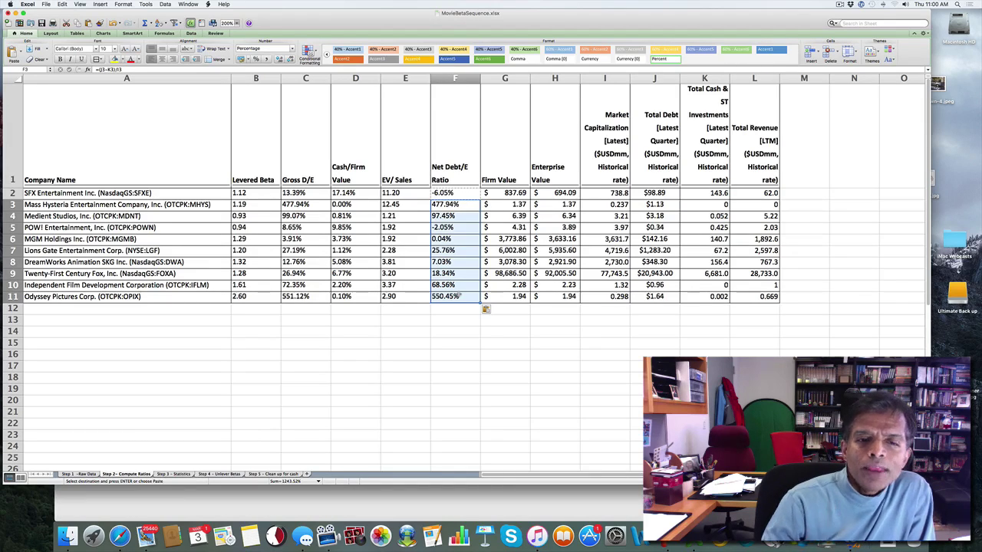
Step: Open the Step 3 - Statistics sheet and locate its Average and Median rows
left_click(173, 474)
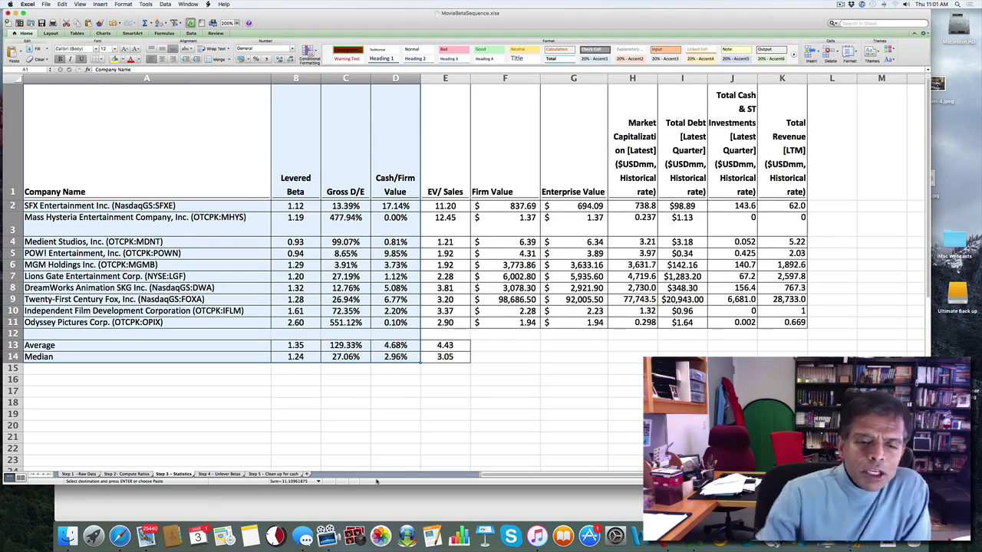
left_click(211, 426)
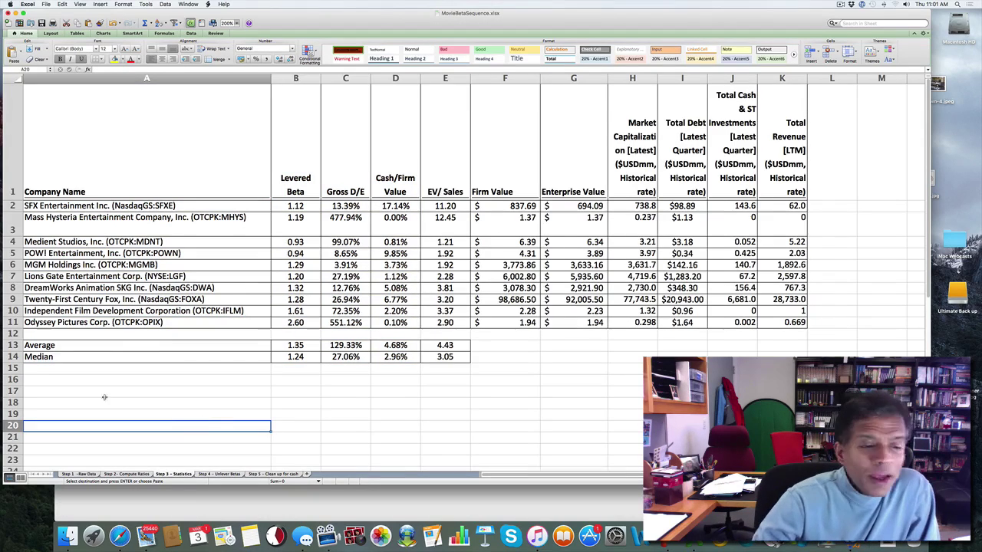
left_click(132, 341)
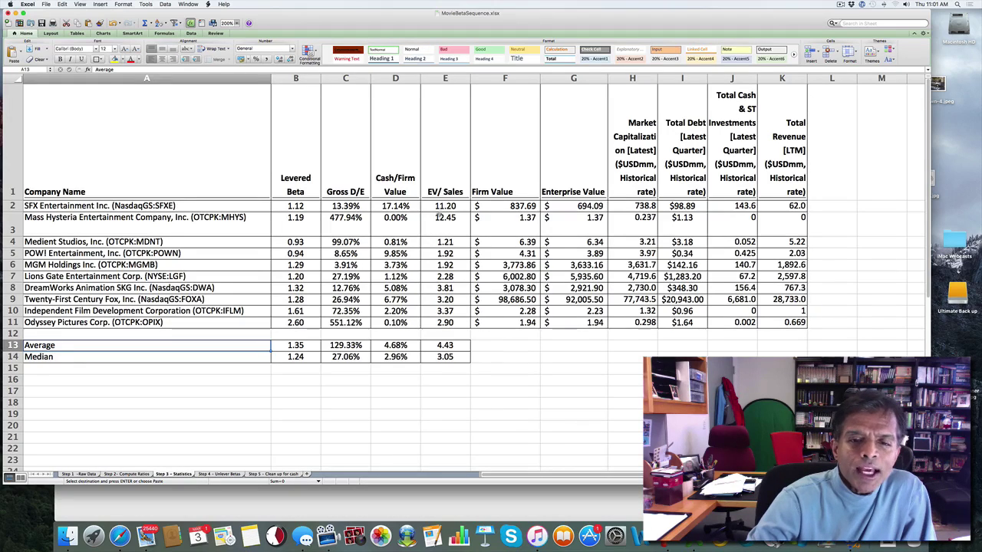
left_click(77, 358)
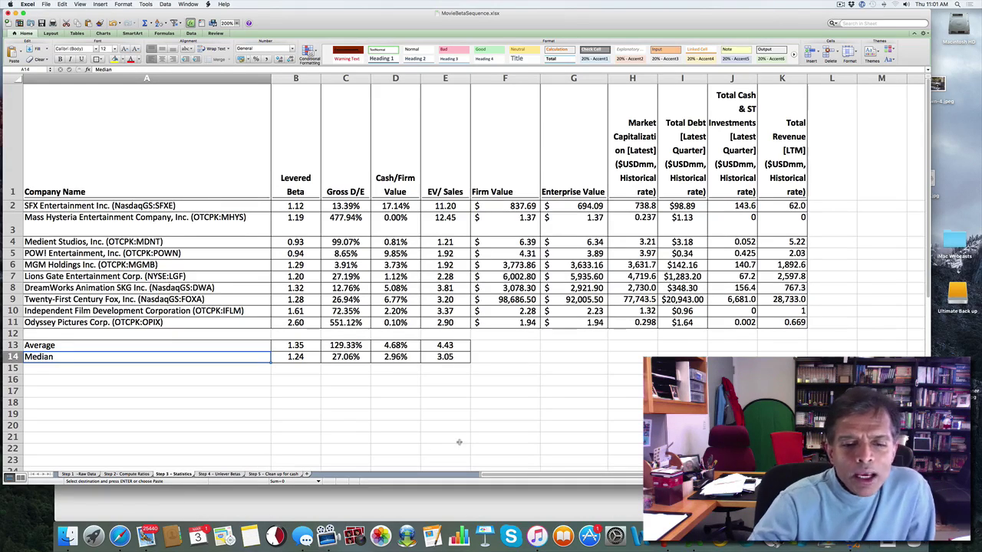
Step: Inspect the average and median Gross D/E formulas and the median EV/Sales formula
left_click(352, 347)
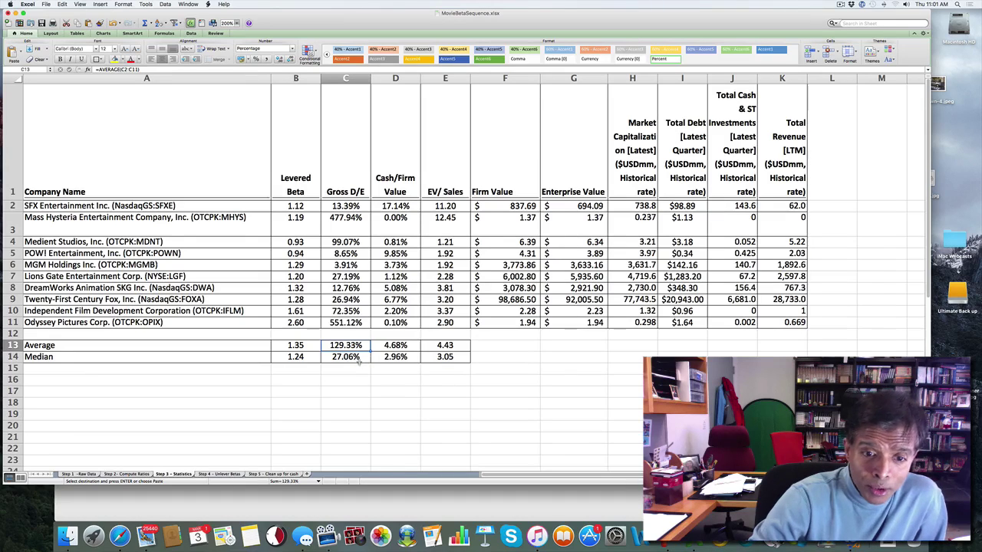
left_click(357, 361)
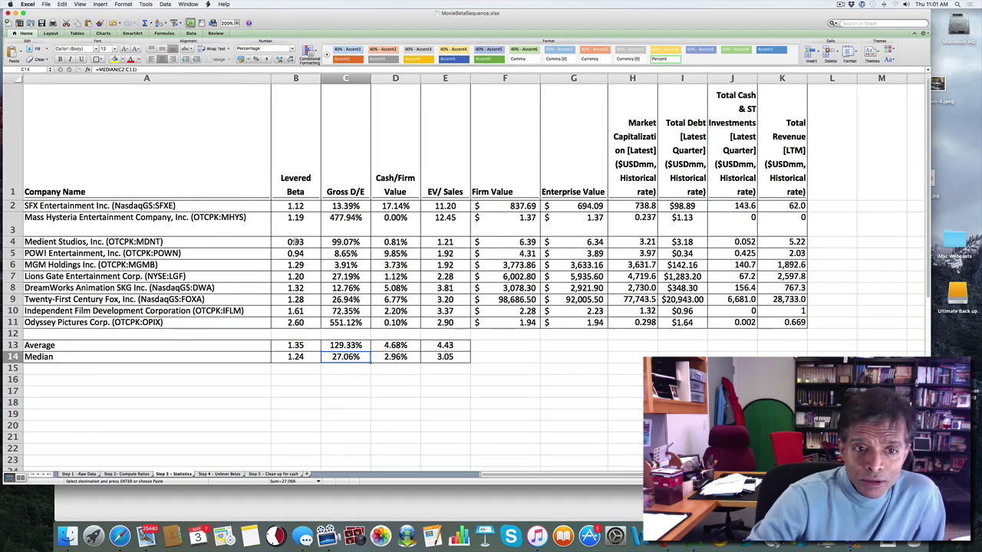
scroll(295, 241, "down", 1)
scroll(357, 389, "up", 1)
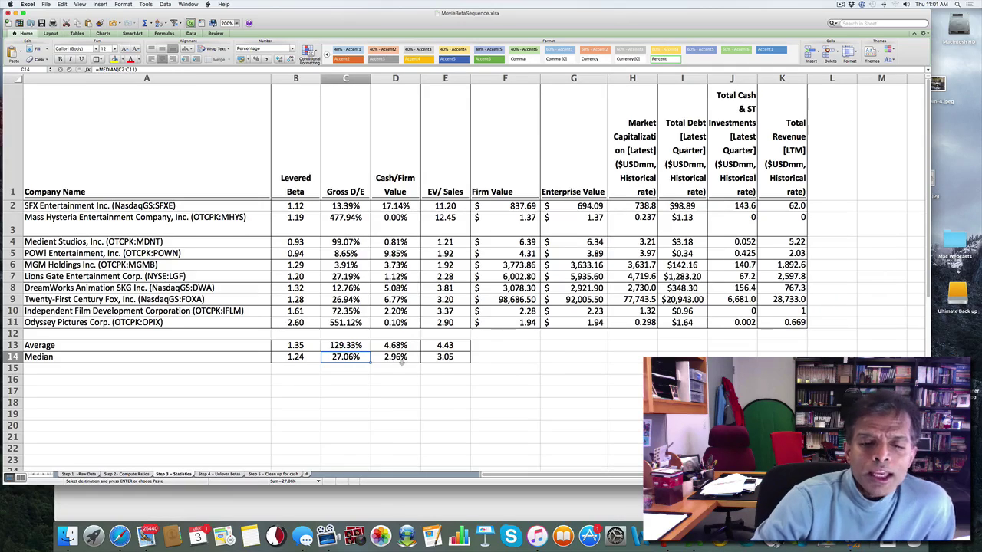
left_click(463, 358)
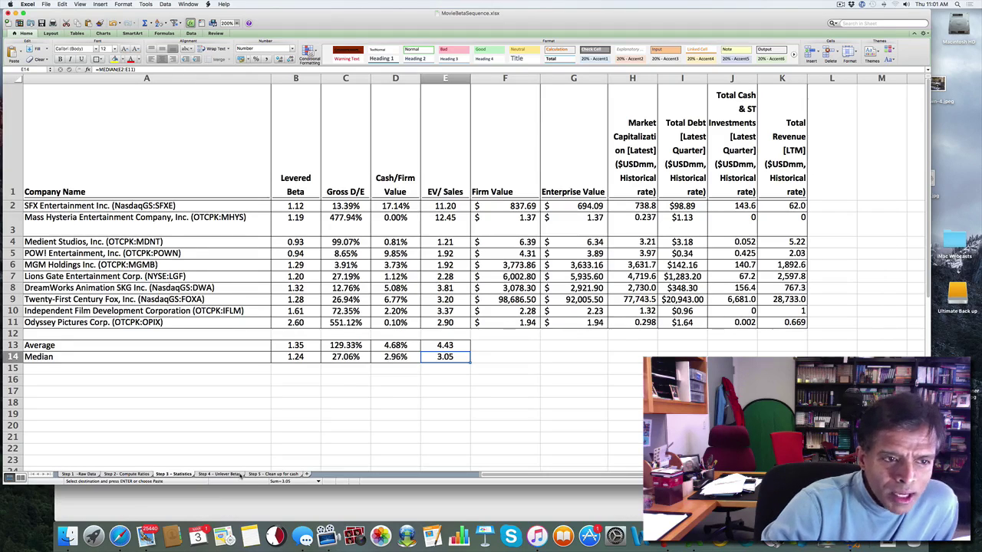
Step: On the Step 4 - Unlever Betas sheet, rename the D1 header to 'Unlevered for Company'
left_click(241, 474)
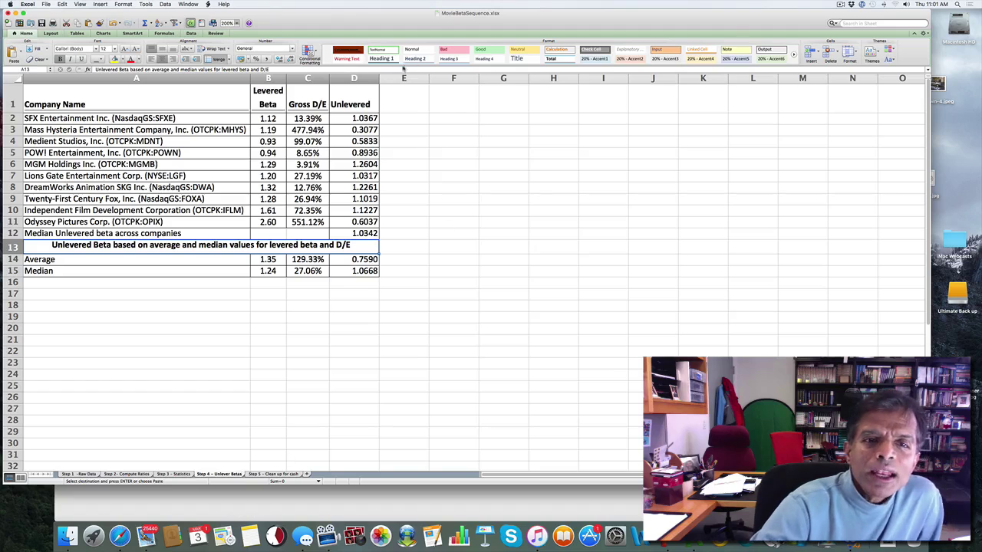
left_click(366, 102)
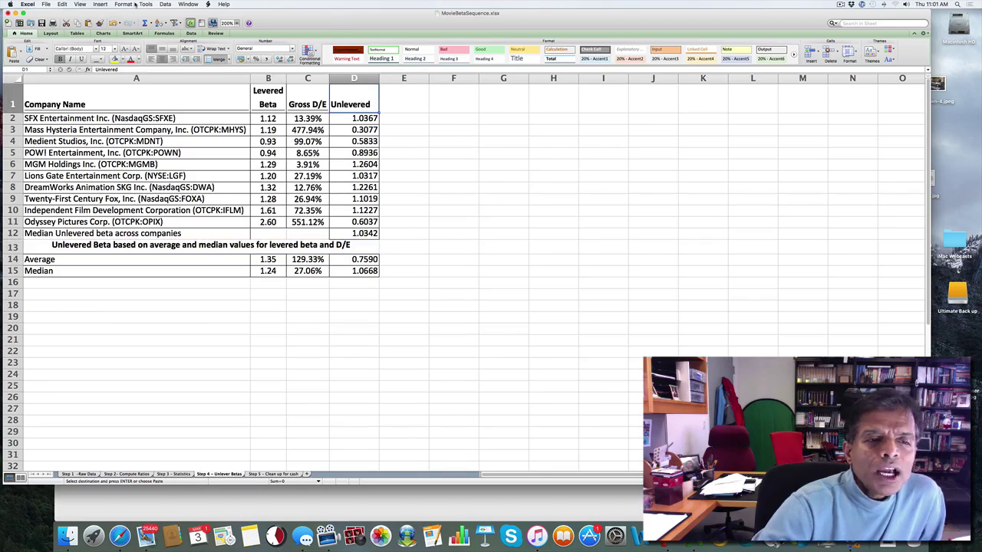
left_click(125, 69)
type("for")
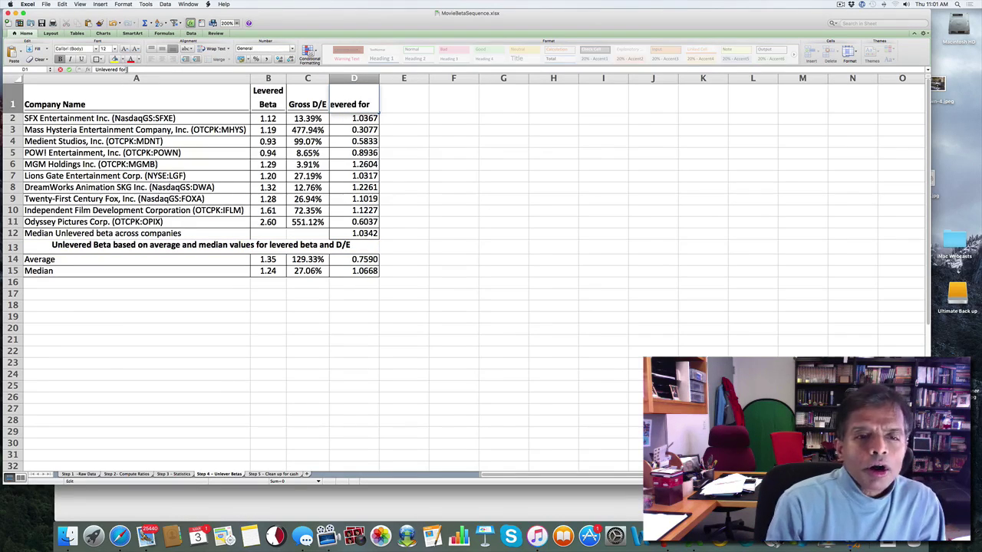
type(" Company")
key("Return")
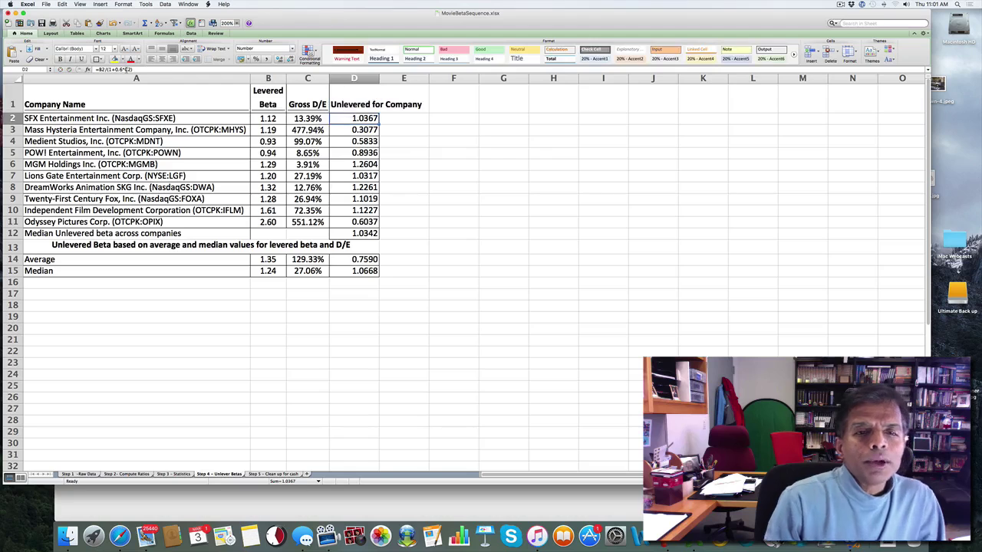
left_click(339, 96)
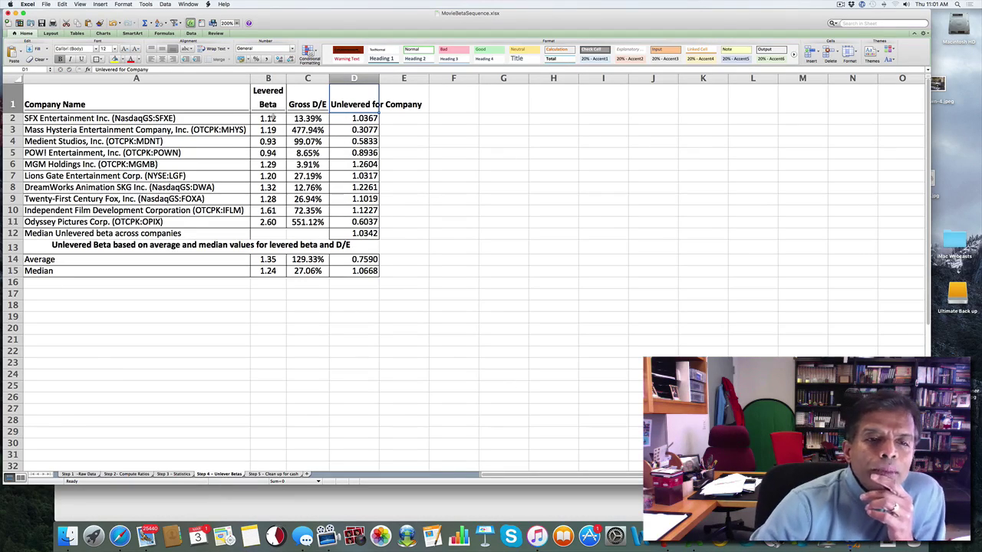
Step: Look up the first company's levered beta 1.12 and Gross D/E, then pick F2 for a hand calculation
left_click(271, 117)
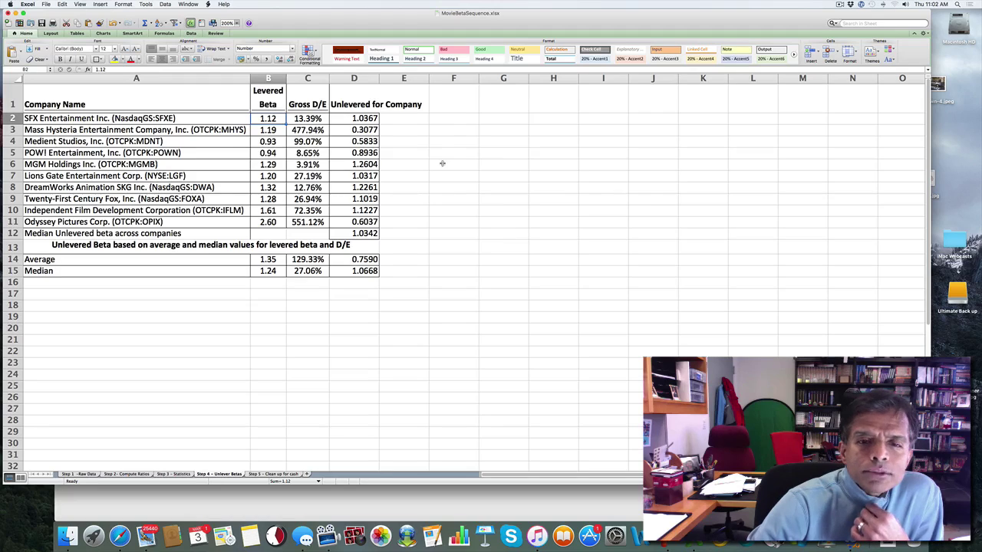
left_click(470, 130)
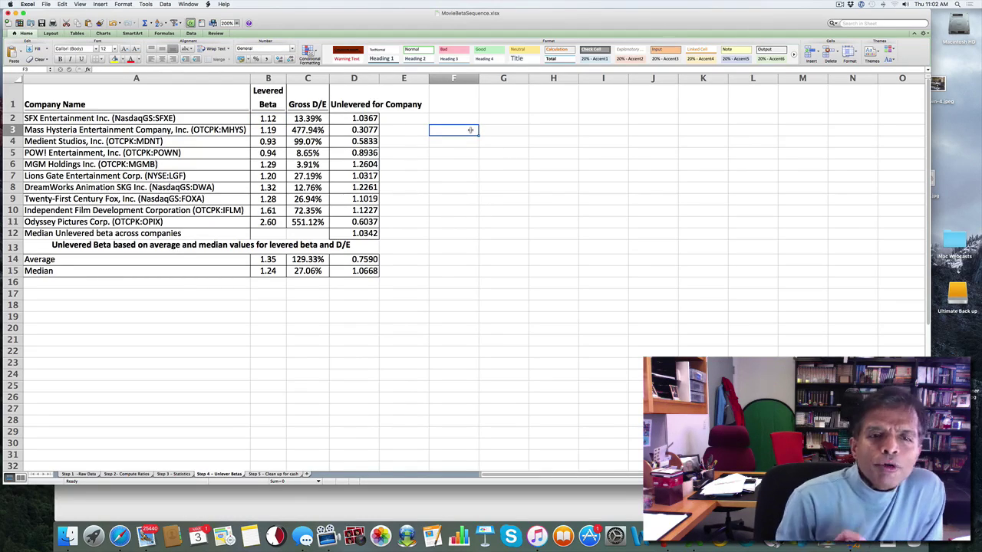
left_click(303, 118)
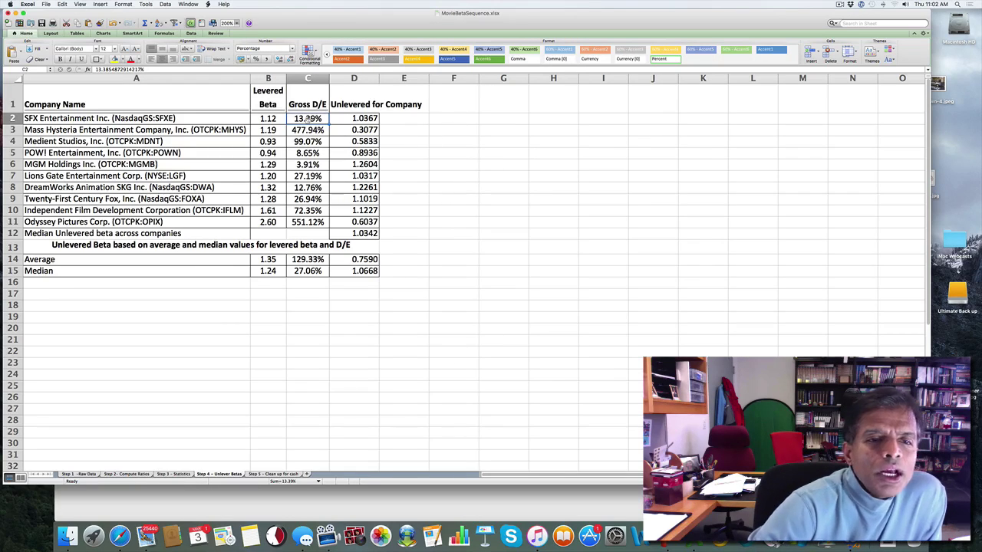
left_click(455, 120)
Step: Type the hand calculation 1.12/(1+(1-.4)(.1339) as text in F2
type("1.12/(1+")
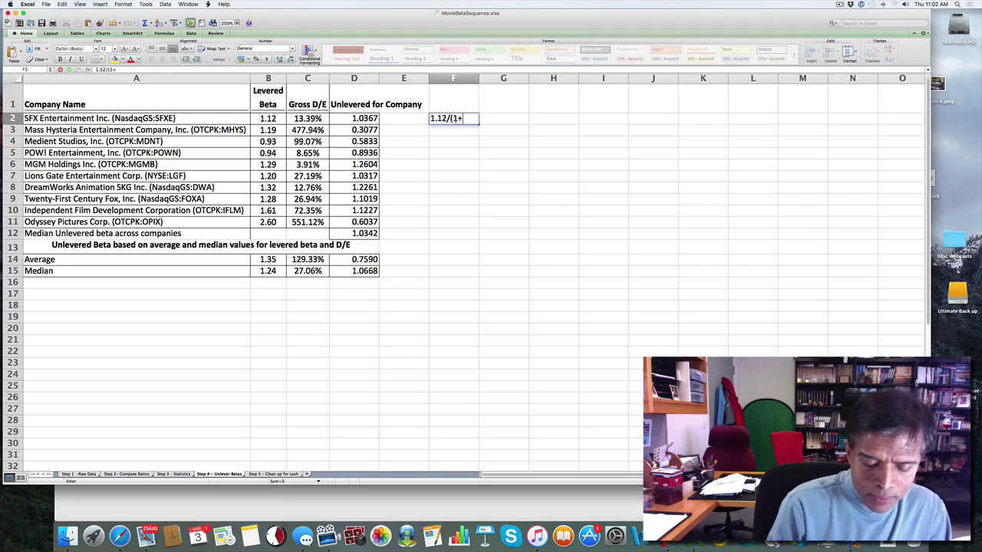
type("(1-.4")
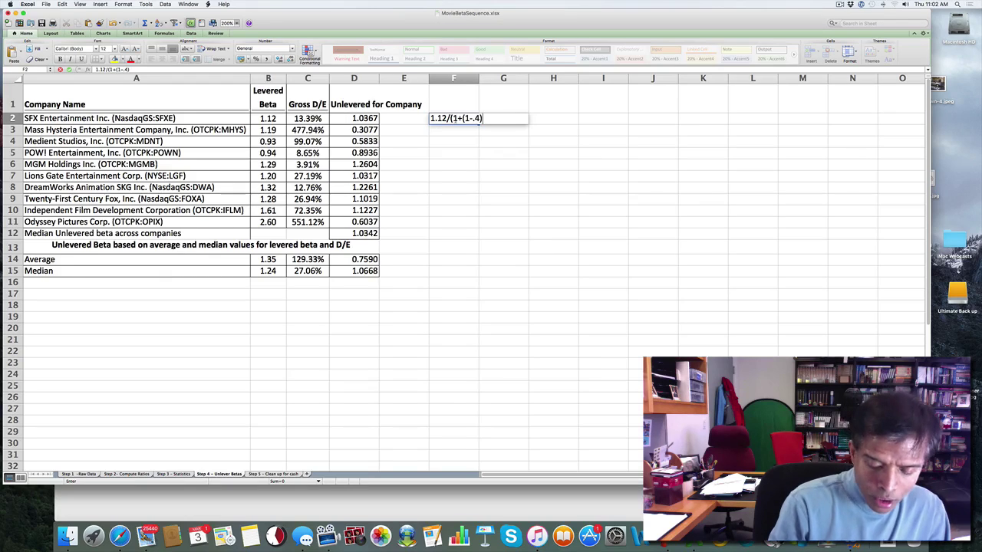
type(")(.1339")
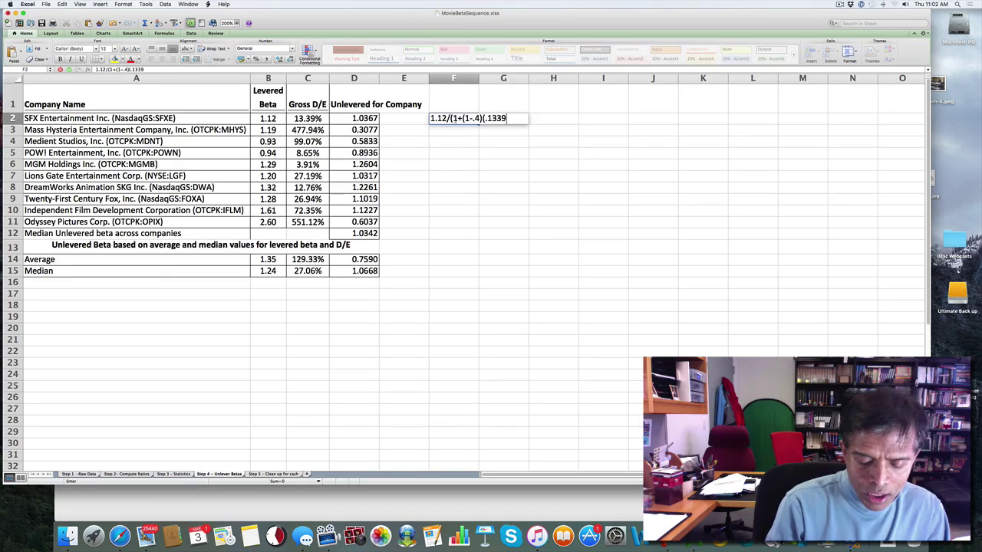
type(")")
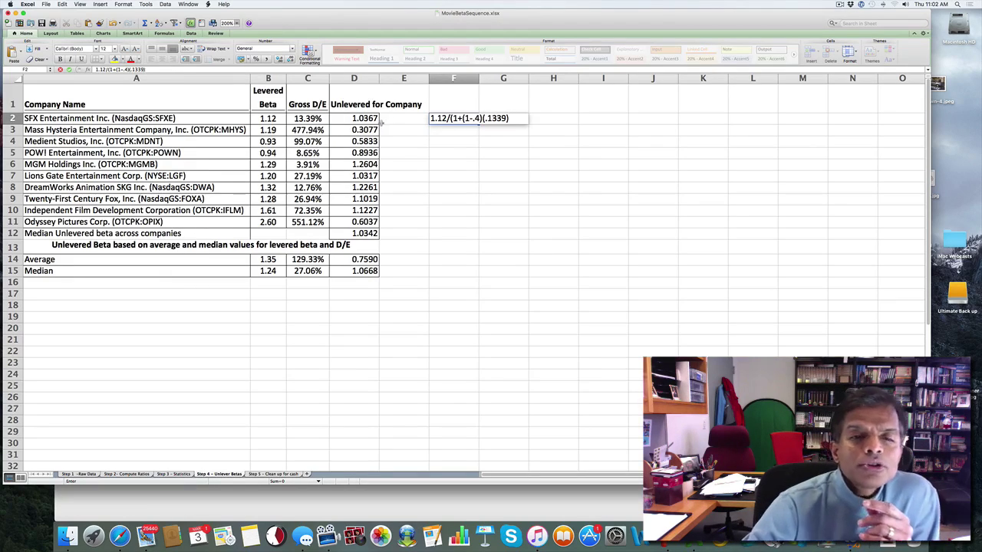
key("Left")
key("Left")
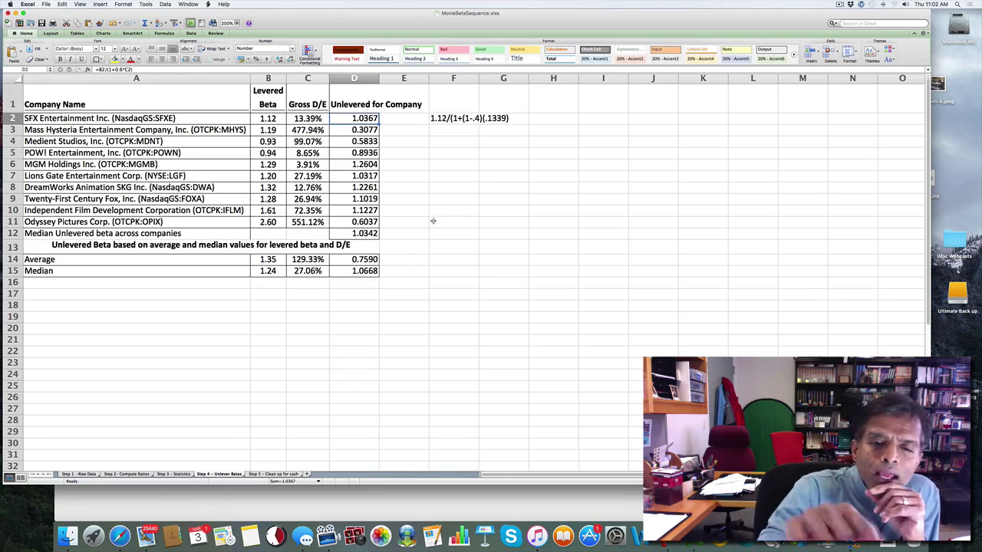
left_click(350, 233)
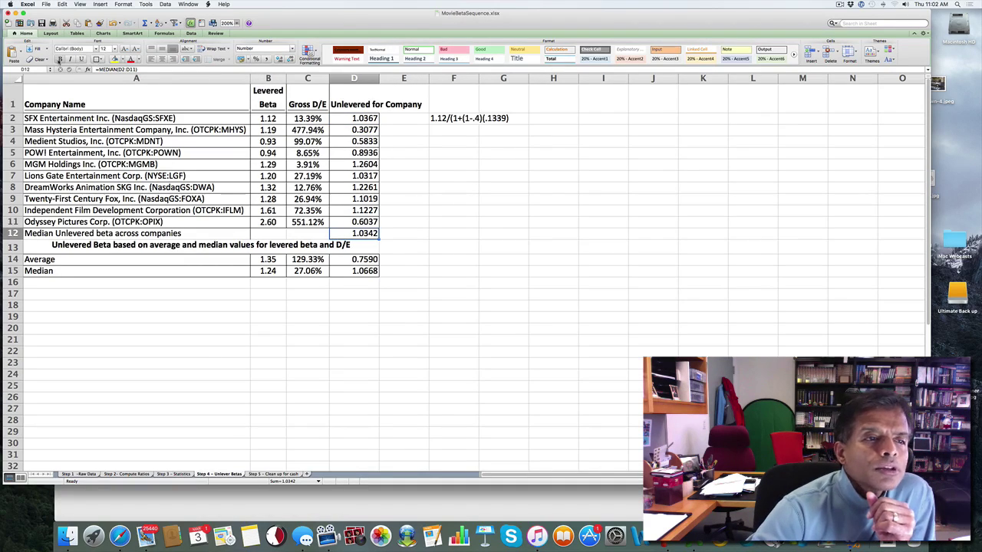
left_click(59, 59)
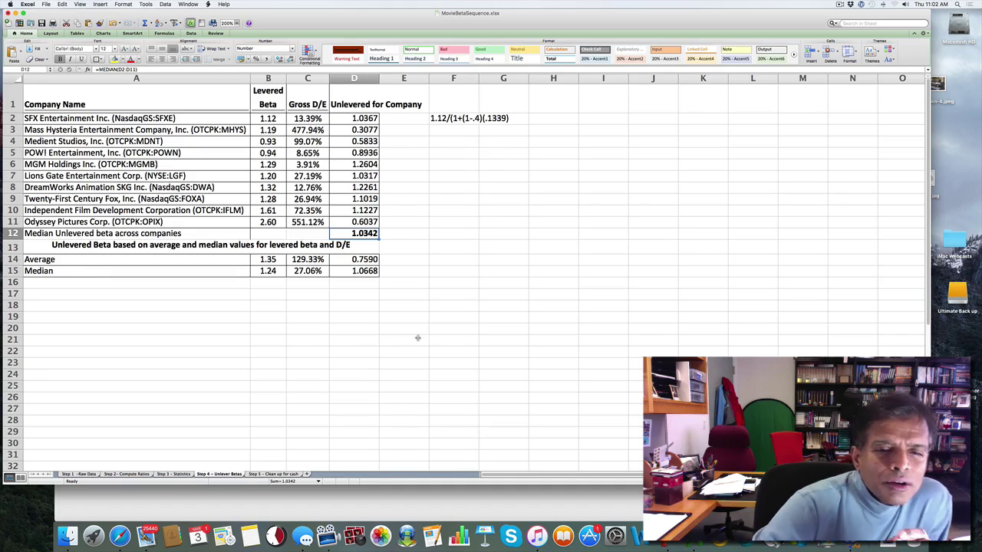
left_click(307, 222)
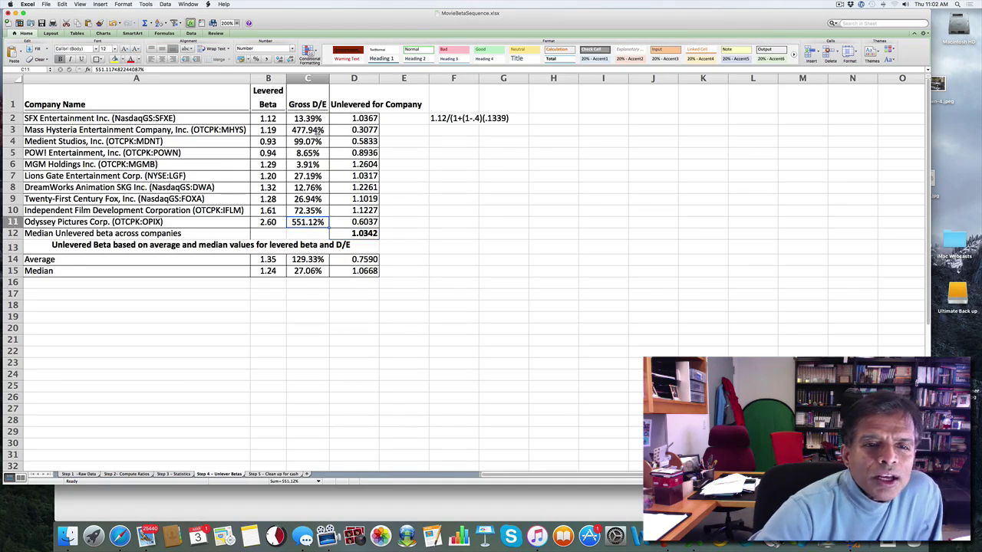
left_click(306, 130)
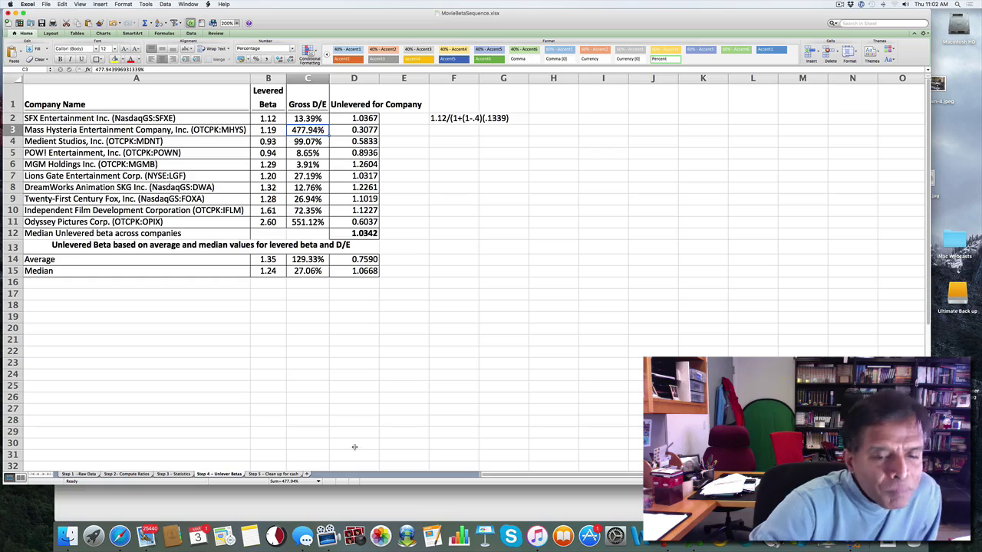
left_click(266, 262)
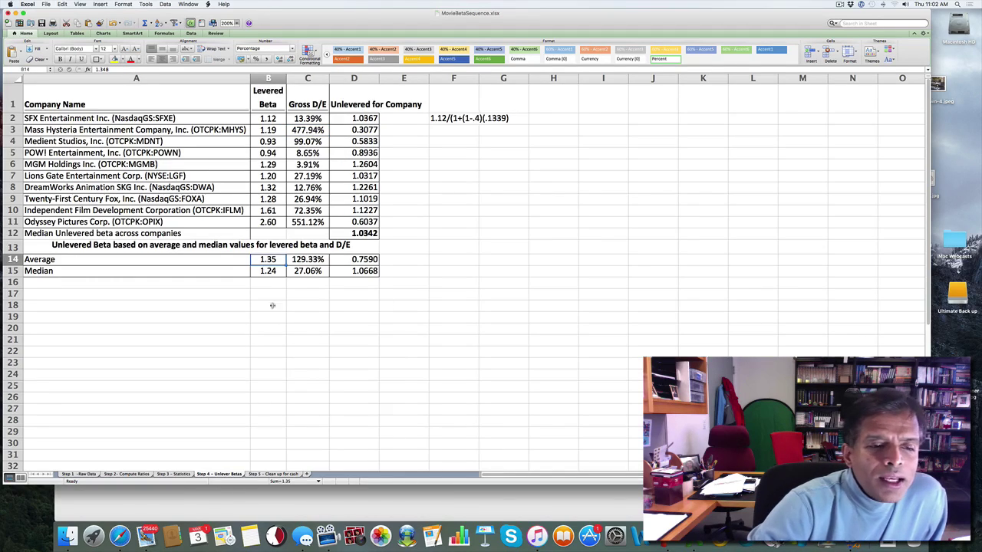
left_click(264, 272)
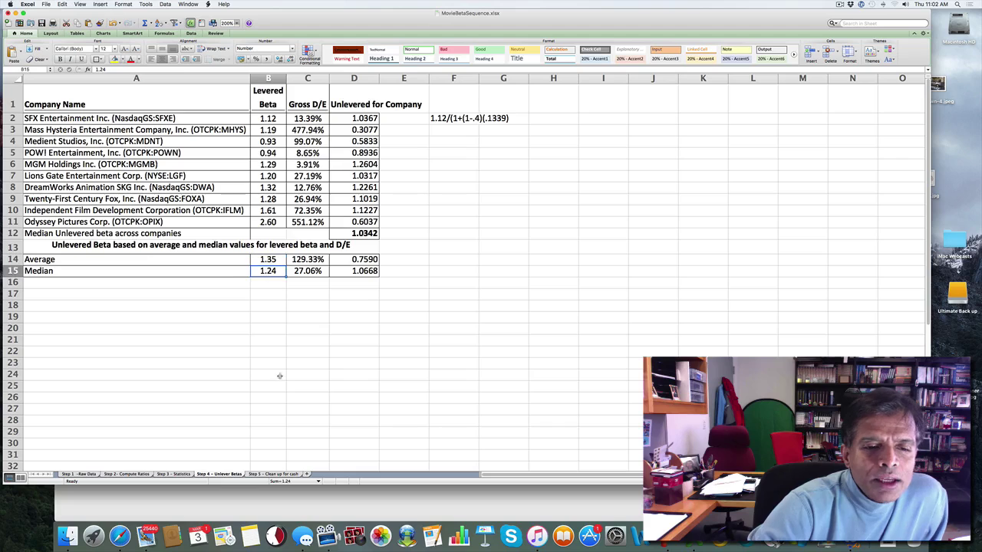
left_click(317, 261)
left_click(322, 272)
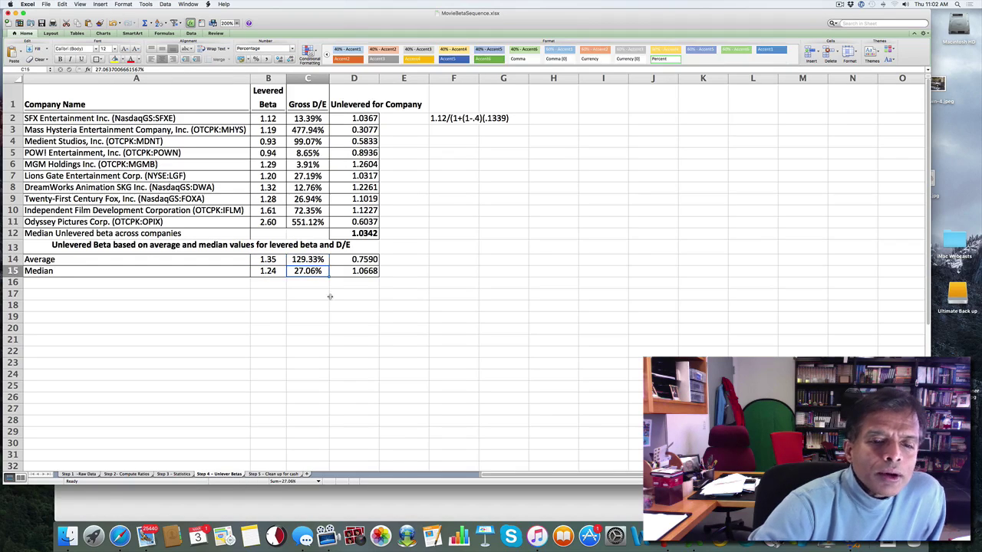
left_click(376, 260)
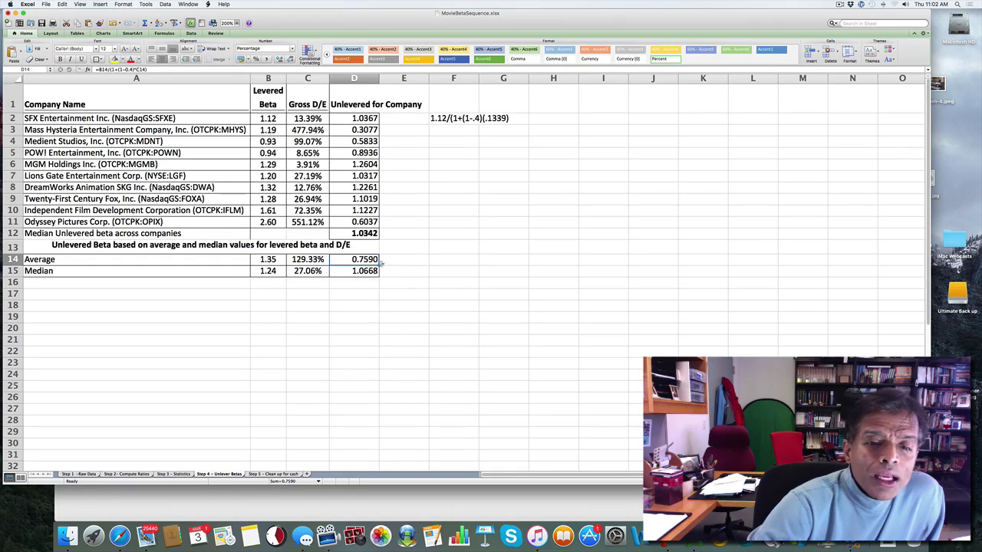
Step: Enter the median check 1.24/(1+(1-.4)(.2706)) in F15 beside the Median row
left_click(452, 271)
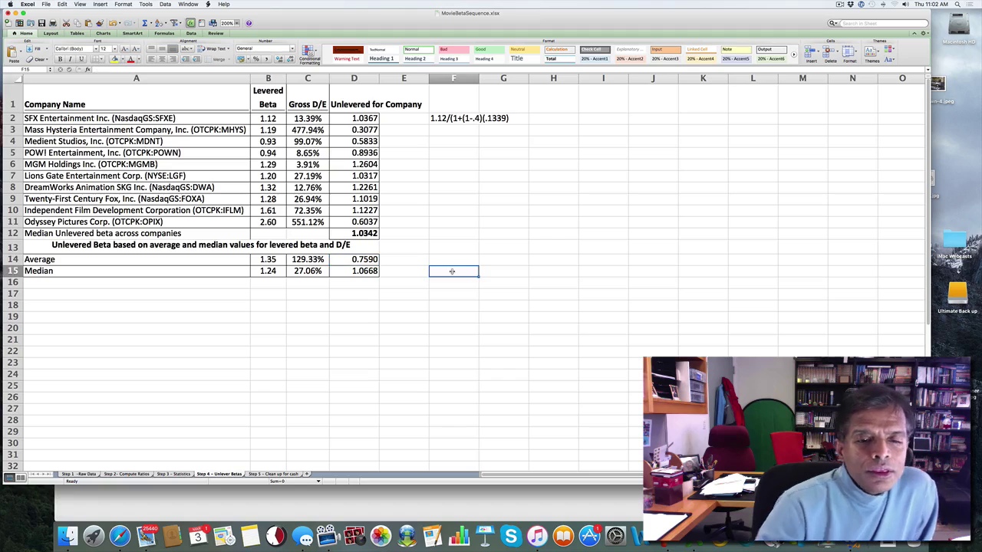
type("1.")
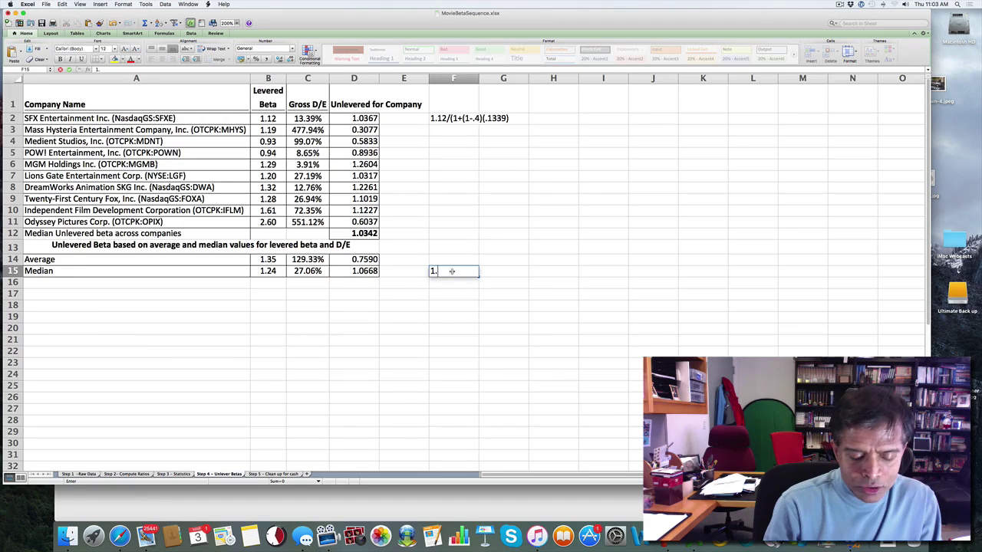
type("24/(")
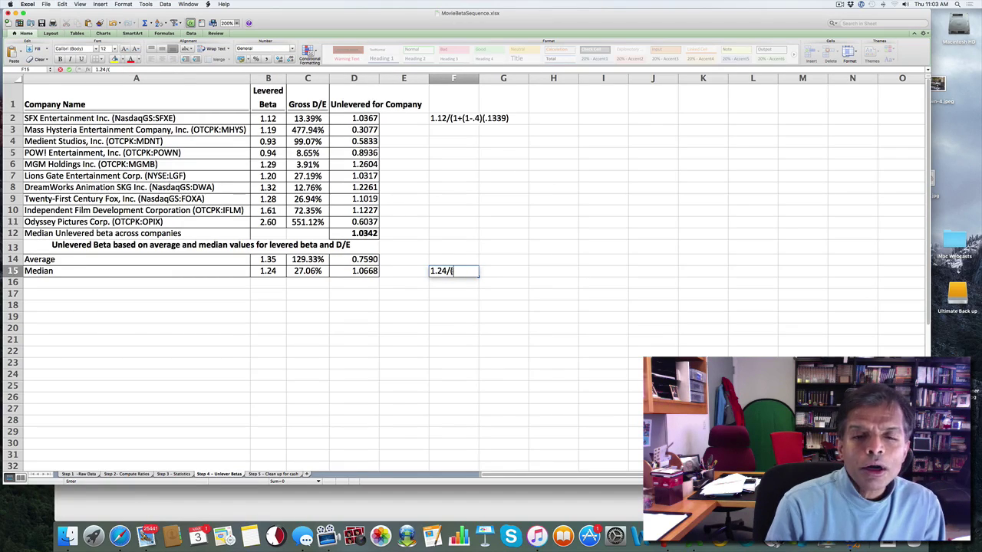
type("1=")
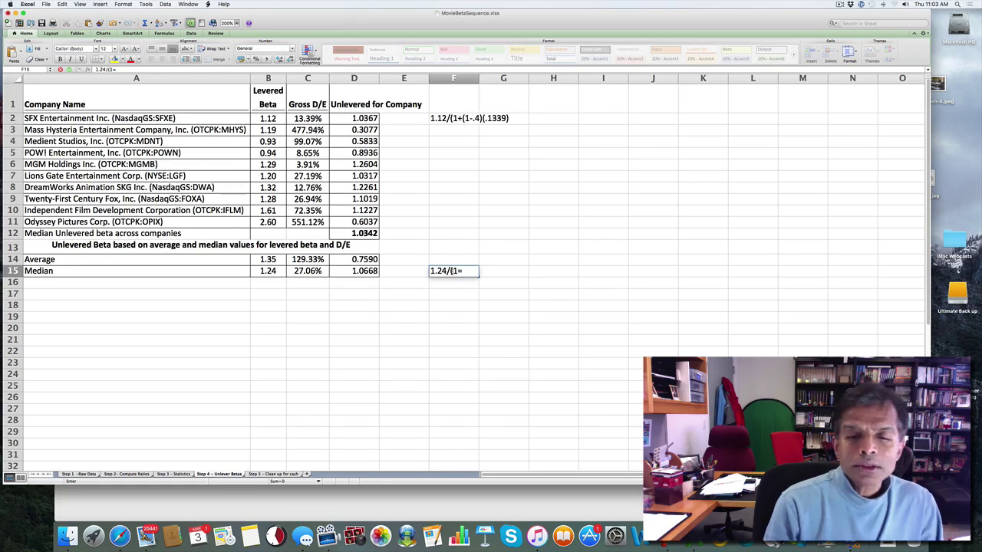
key("BackSpace")
type("+")
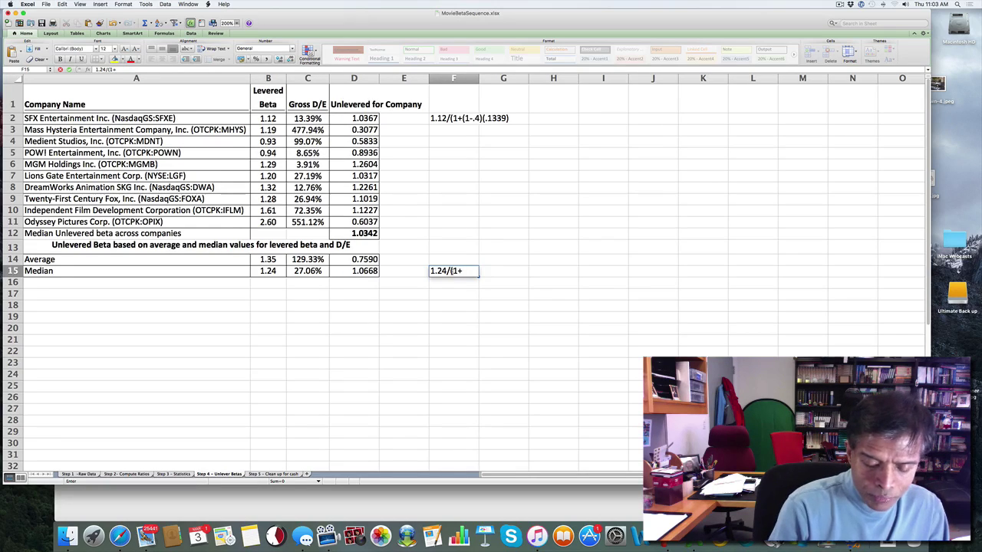
type("(1-.4")
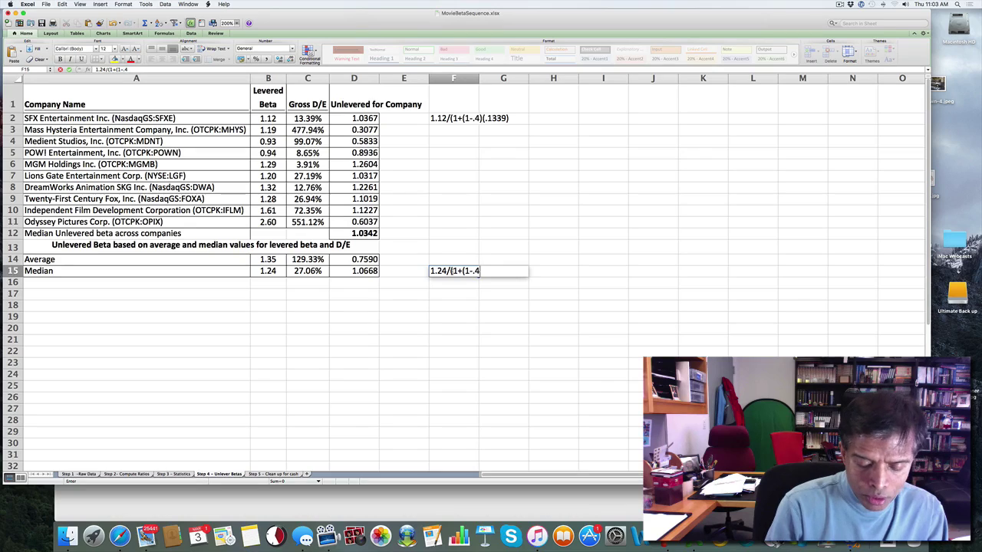
type(")(")
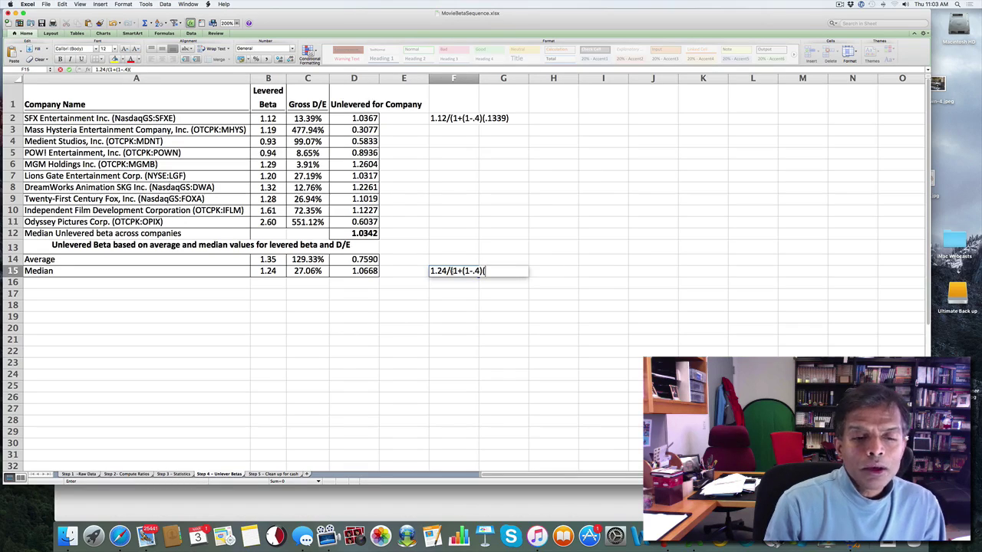
type(".27")
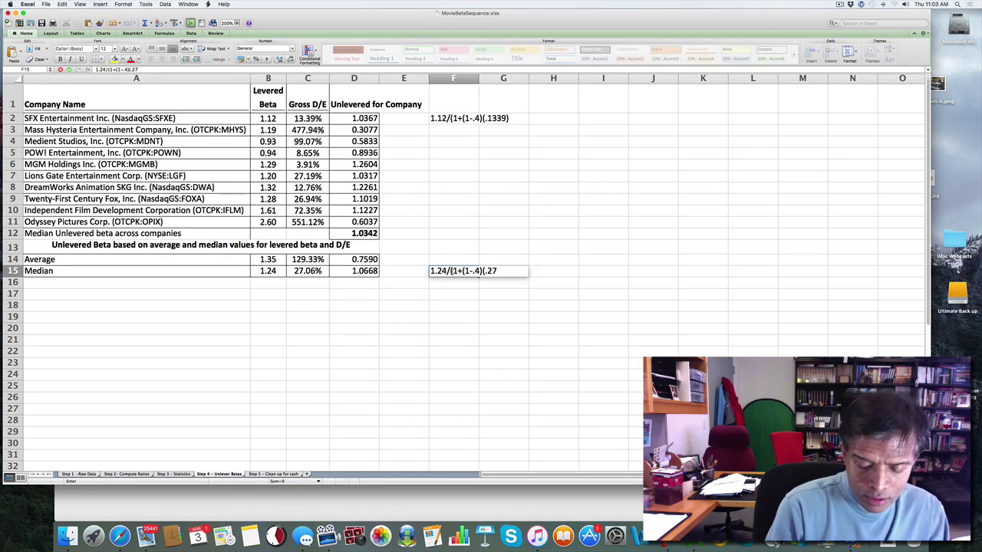
type("06))")
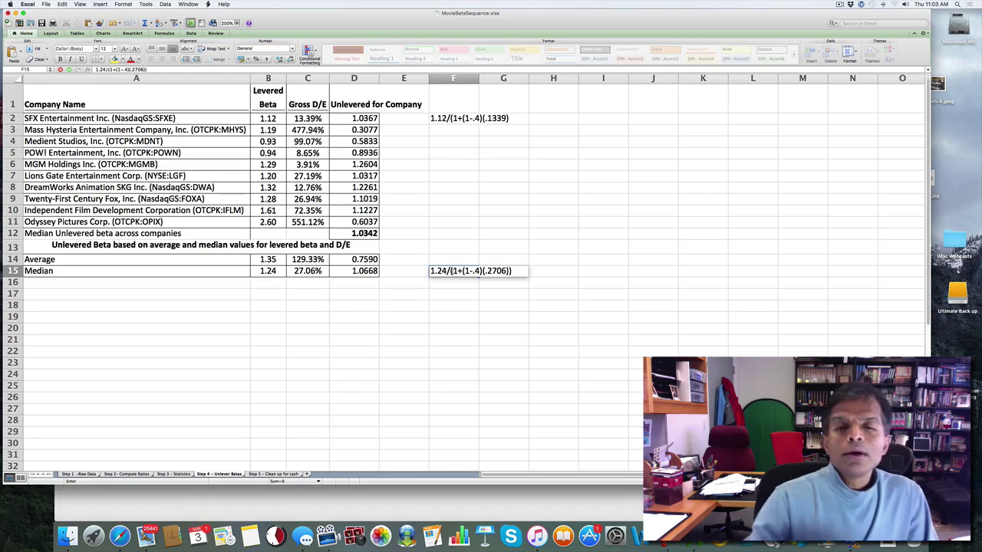
left_click(511, 115)
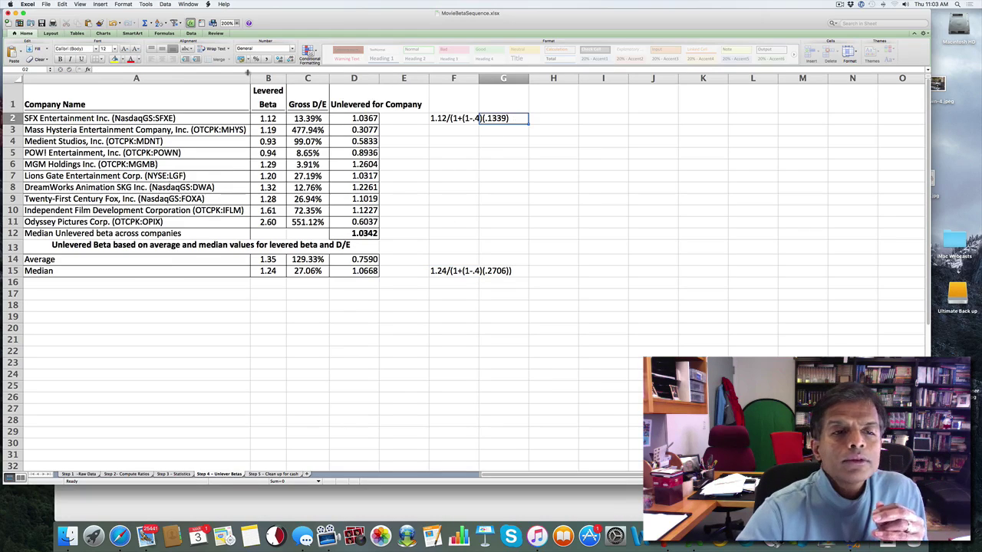
Step: Add the missing closing parenthesis to F2's note and bold the median unlevered beta 1.0668
left_click(443, 118)
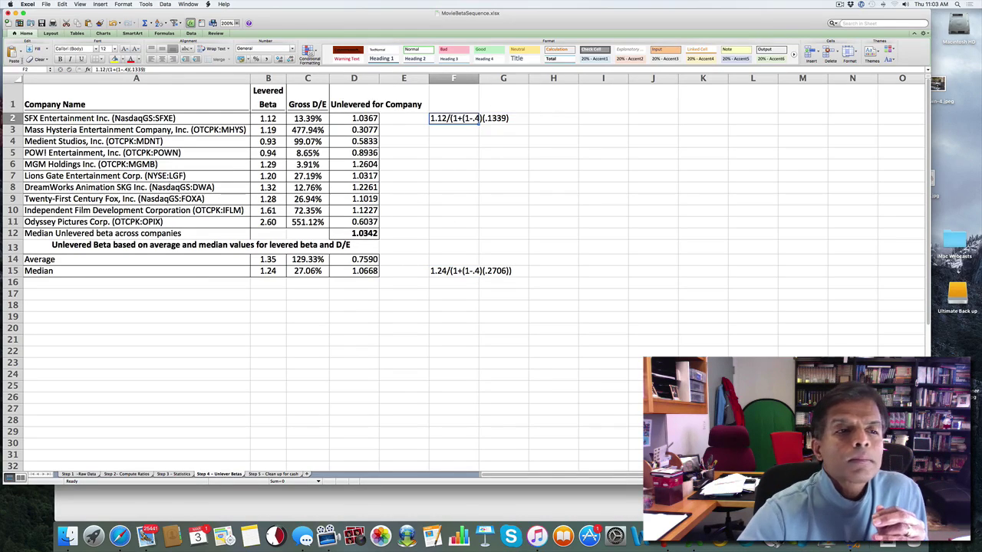
double_click(476, 118)
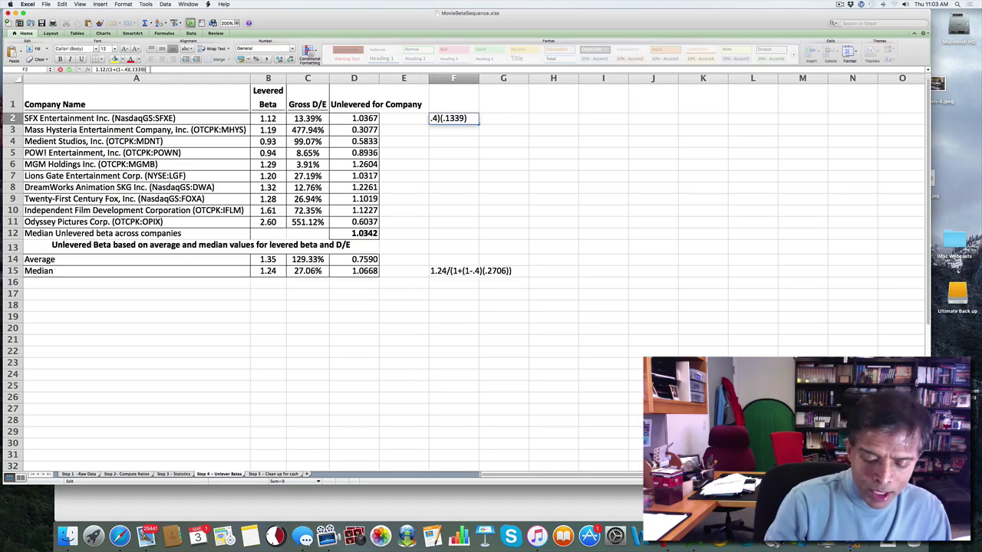
type(")")
key("Return")
key("Down")
key("Down")
key("Down")
key("Down")
key("Down")
key("Down")
key("Down")
key("Down")
key("Down")
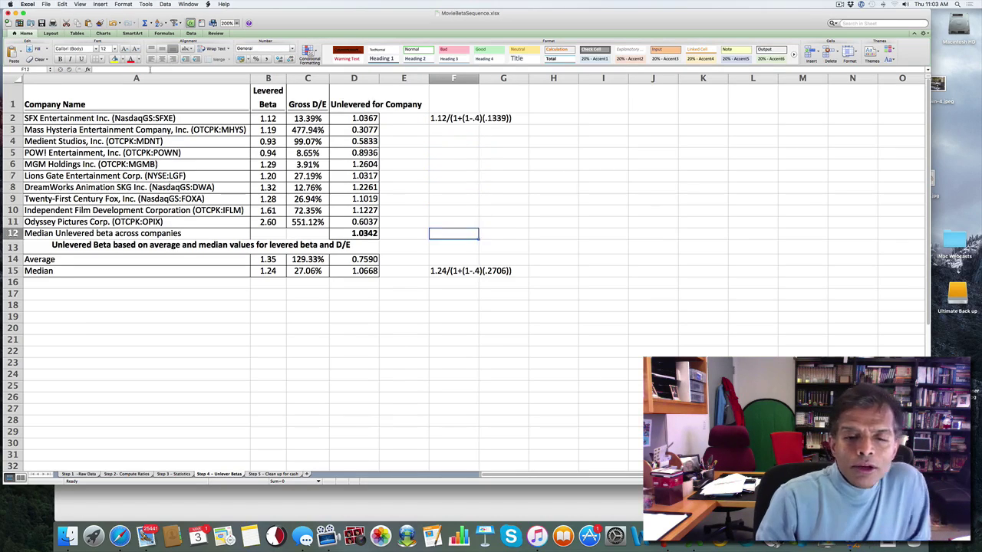
key("Down")
key("Down")
key("Down")
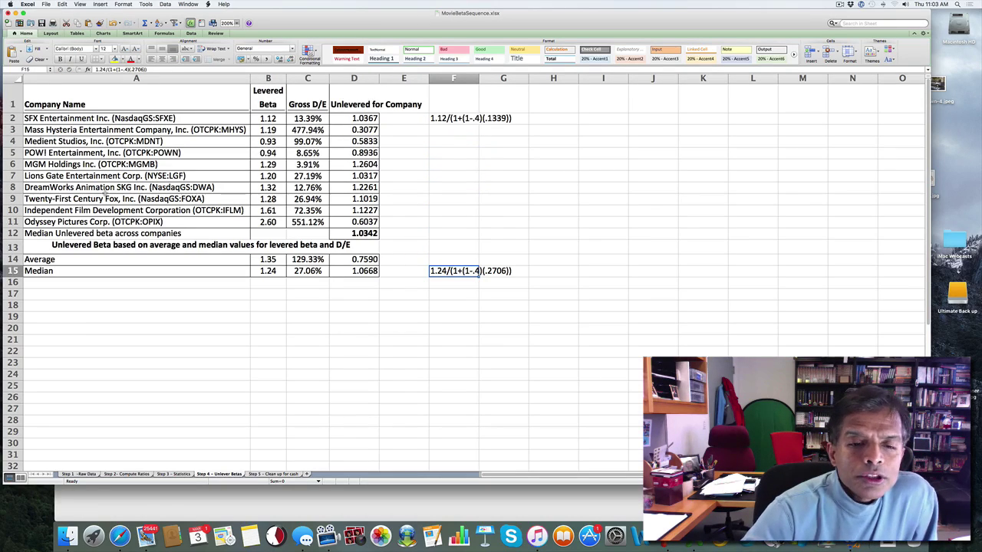
left_click(351, 276)
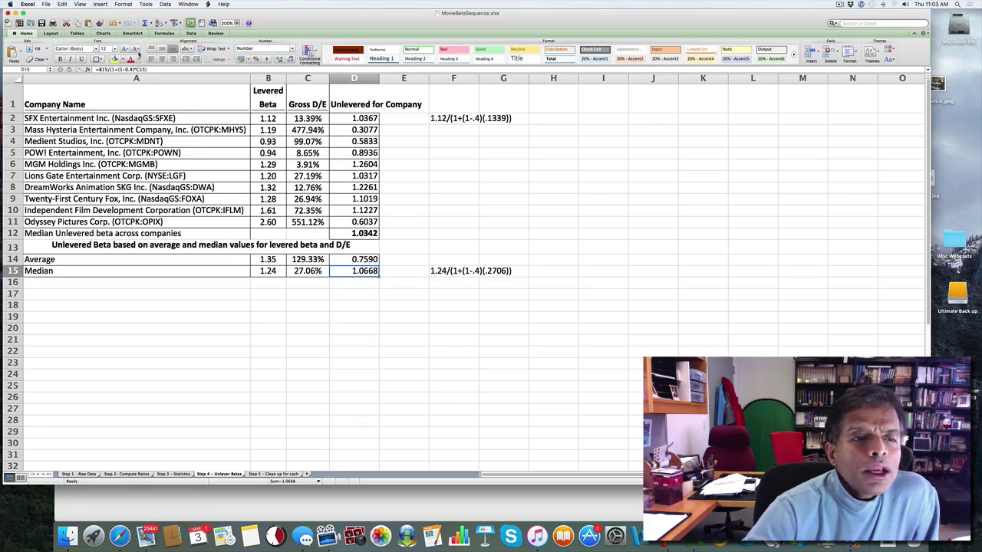
left_click(60, 59)
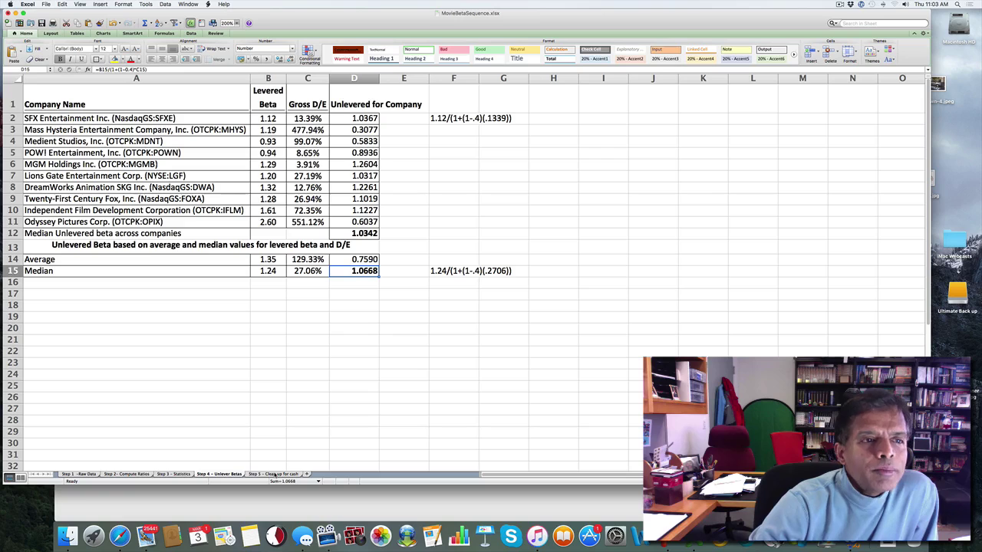
Step: Open the Step 5 - Clean up for cash sheet and check the first company's cash/firm value
left_click(275, 474)
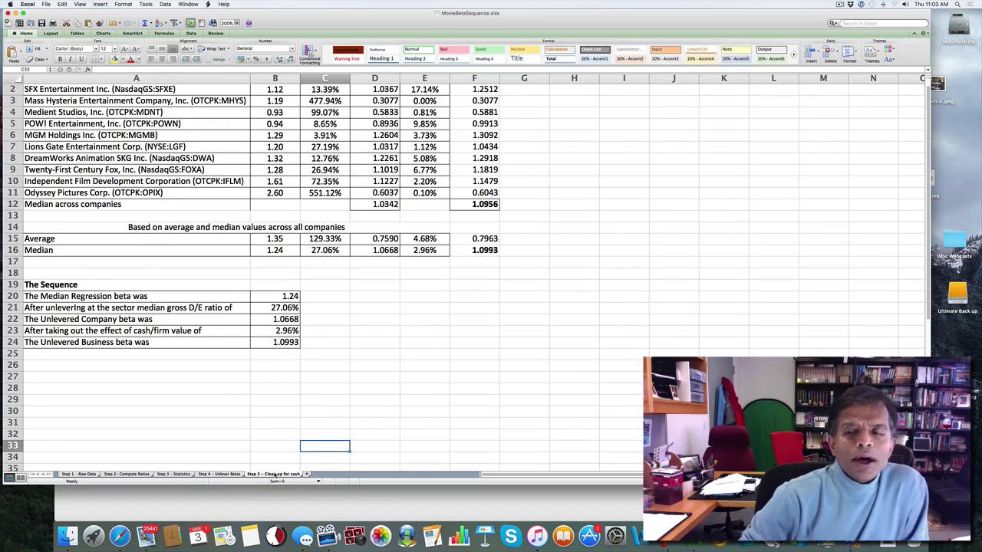
scroll(388, 376, "down", 6)
scroll(388, 297, "up", 6)
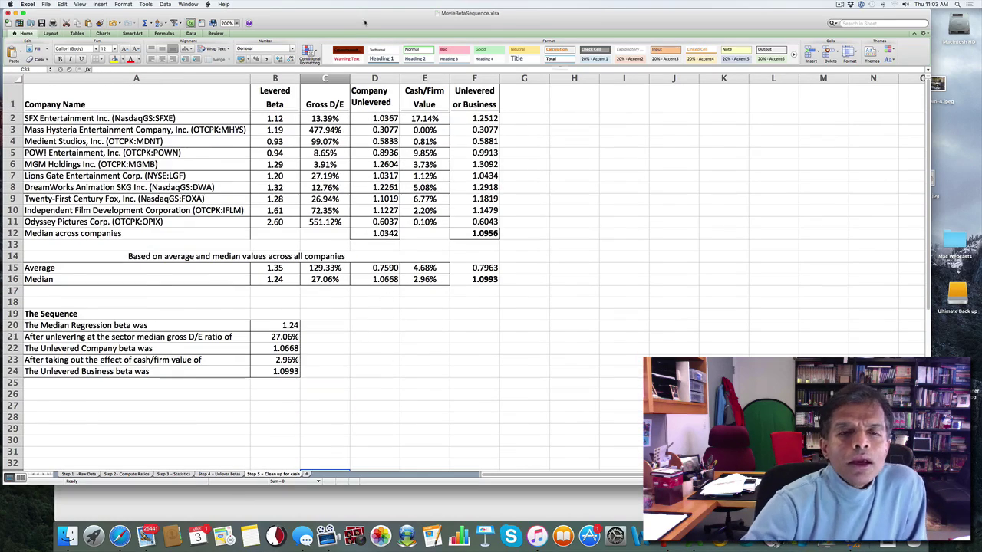
left_click(418, 118)
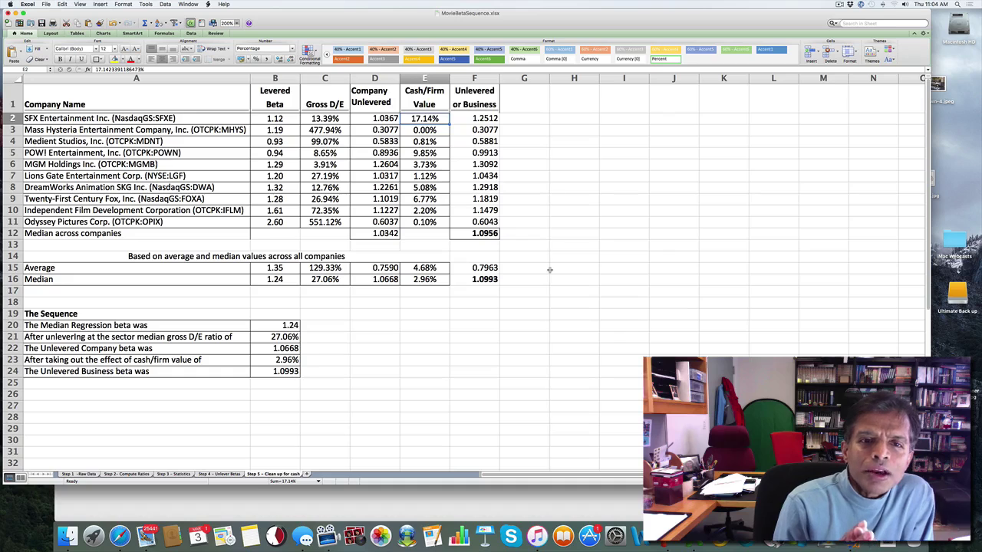
Step: Add Movie and Cash labels under an SFX heading with shares 82.86% and 17.14%
left_click(567, 119)
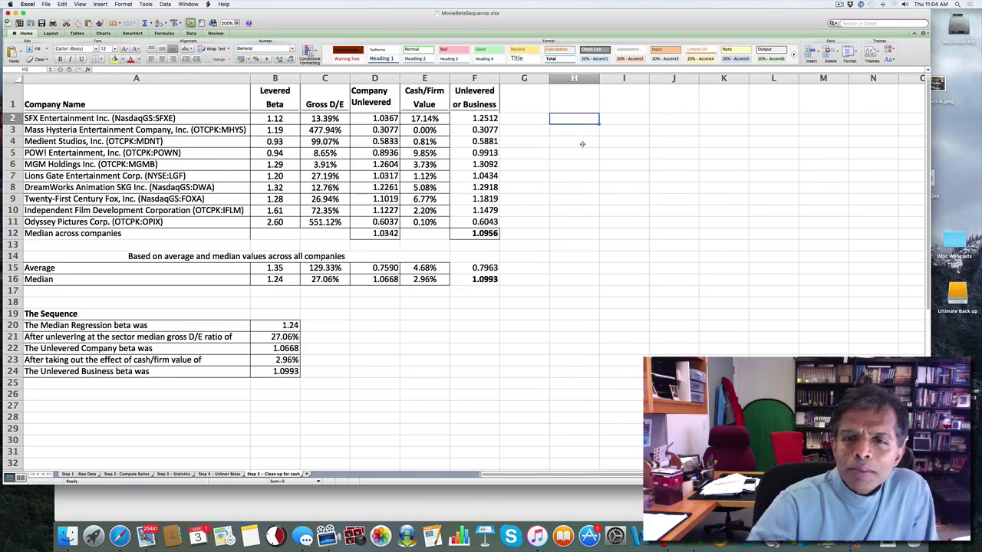
type("Mo")
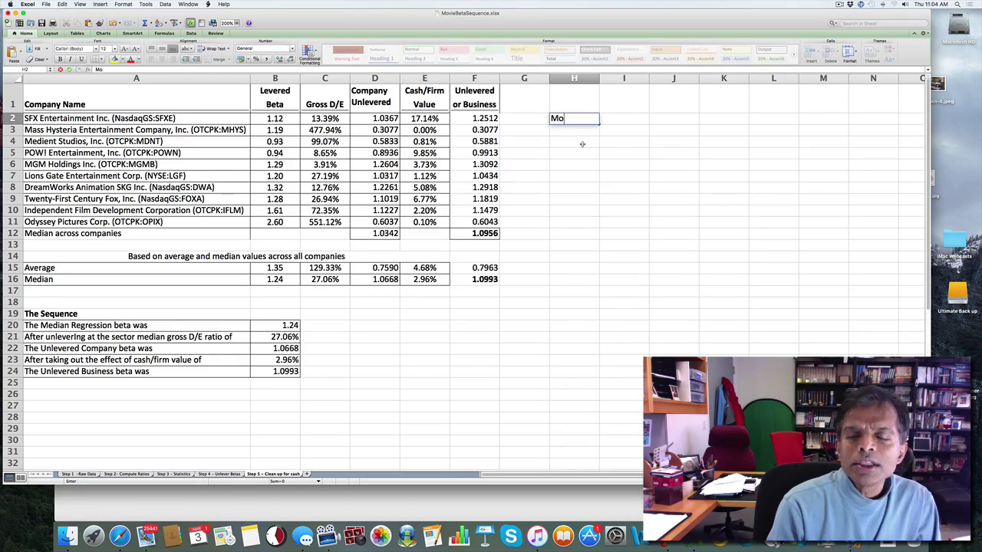
type("vie")
key("Return")
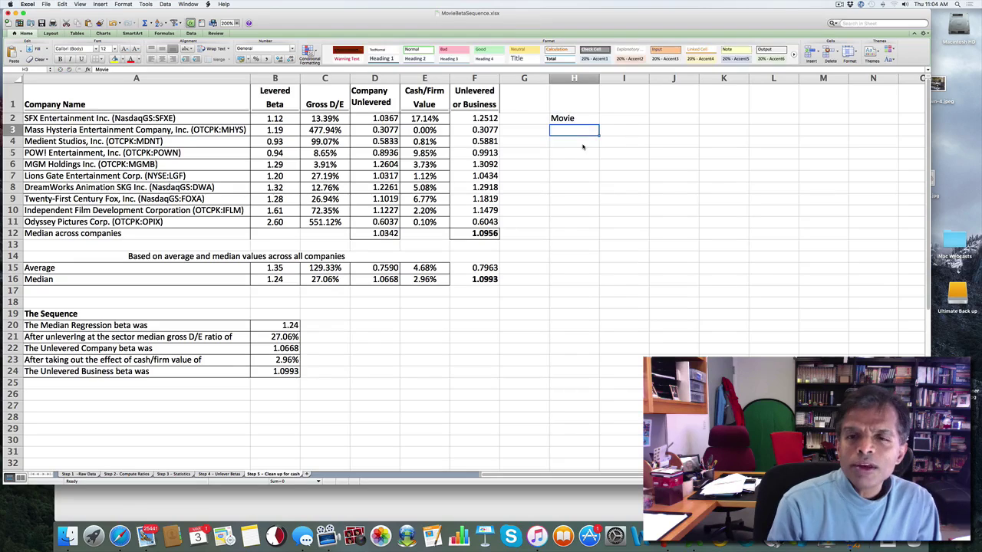
type("Cash")
key("Tab")
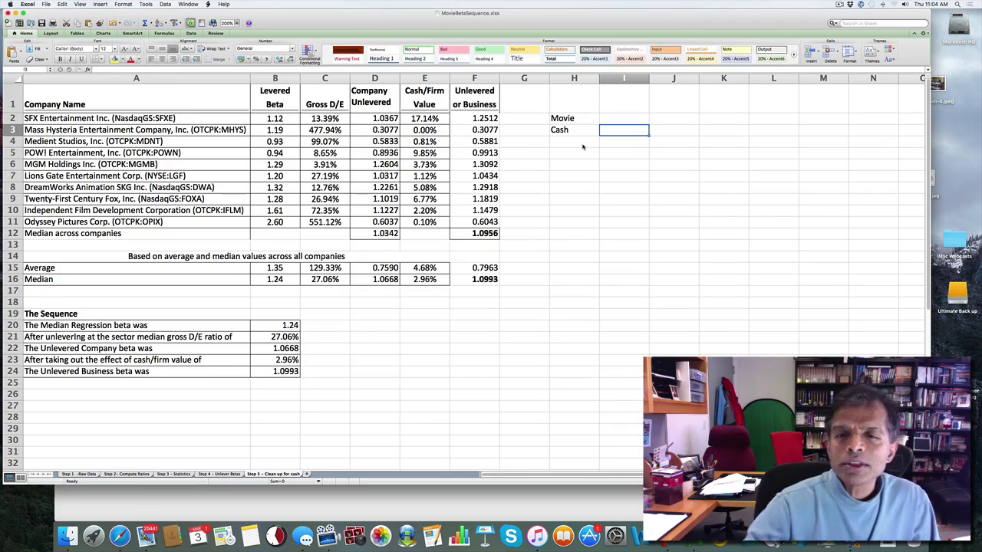
left_click(618, 97)
type("SFX")
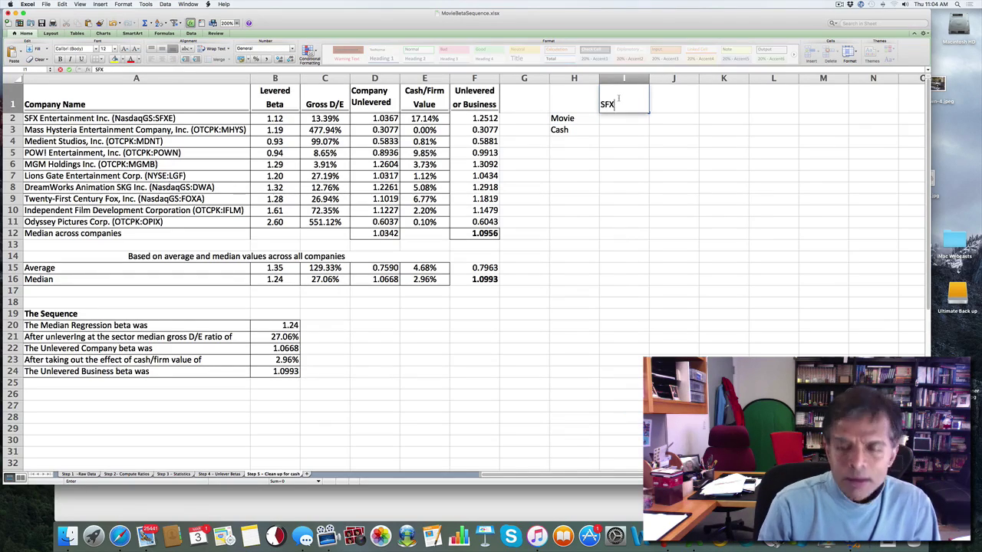
key("Return")
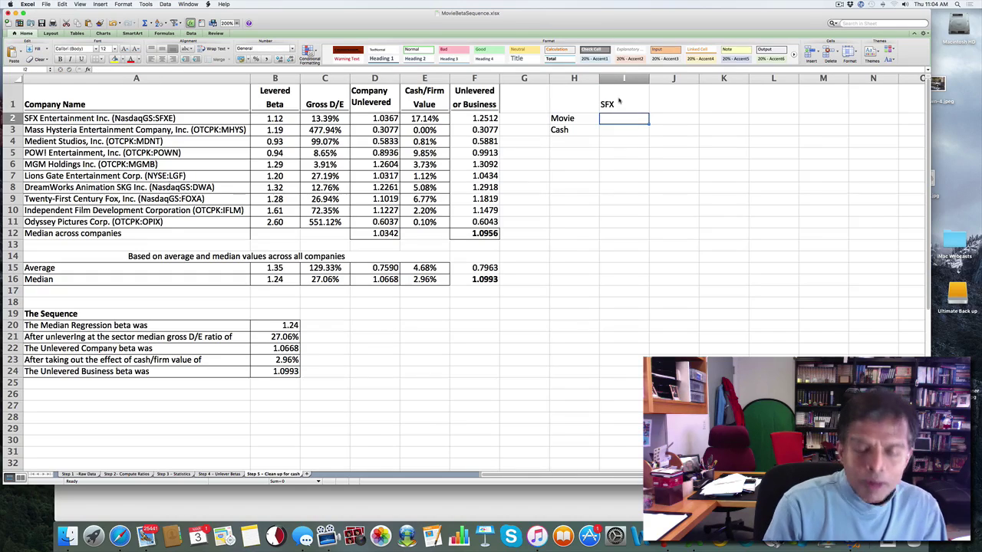
type("82")
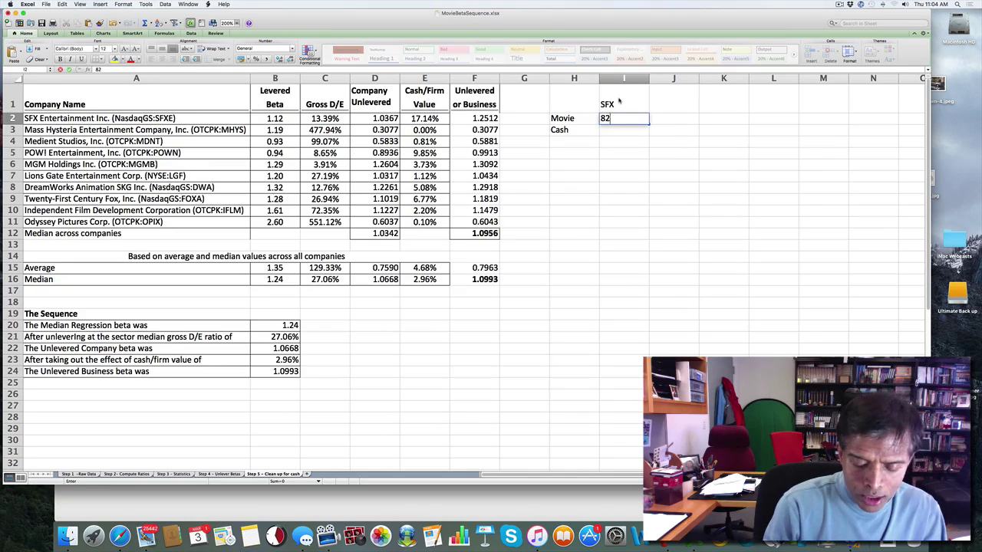
type(".86%")
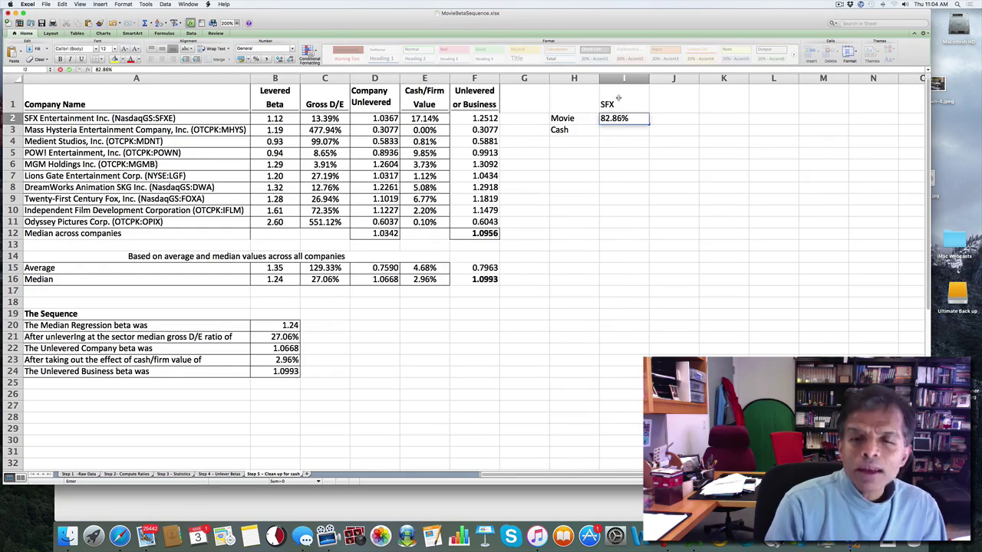
key("Return")
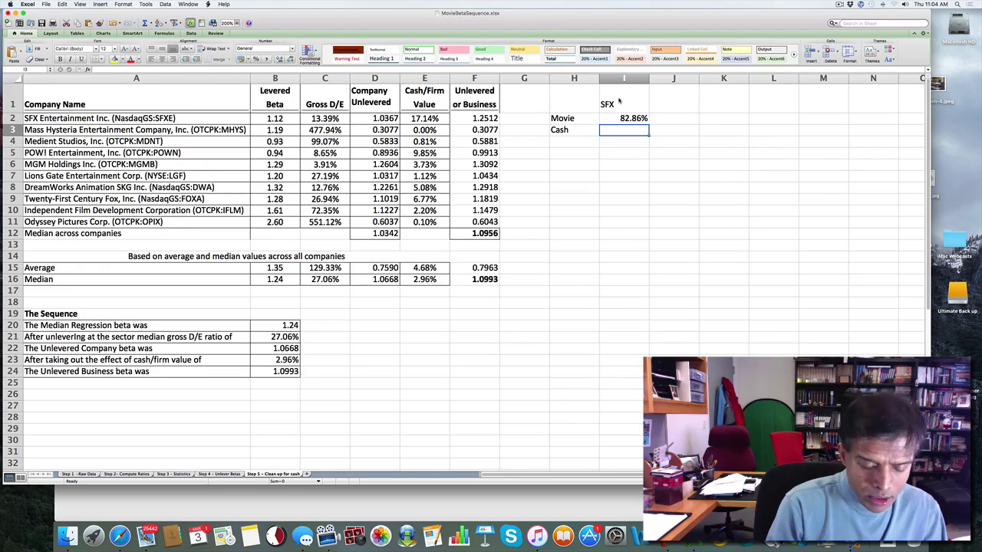
type("17.14")
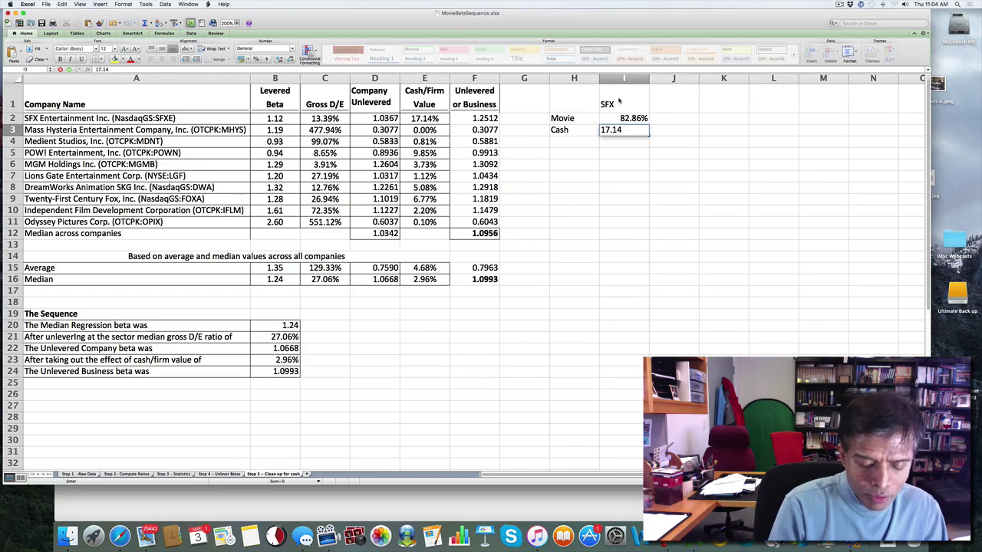
type("%")
key("Tab")
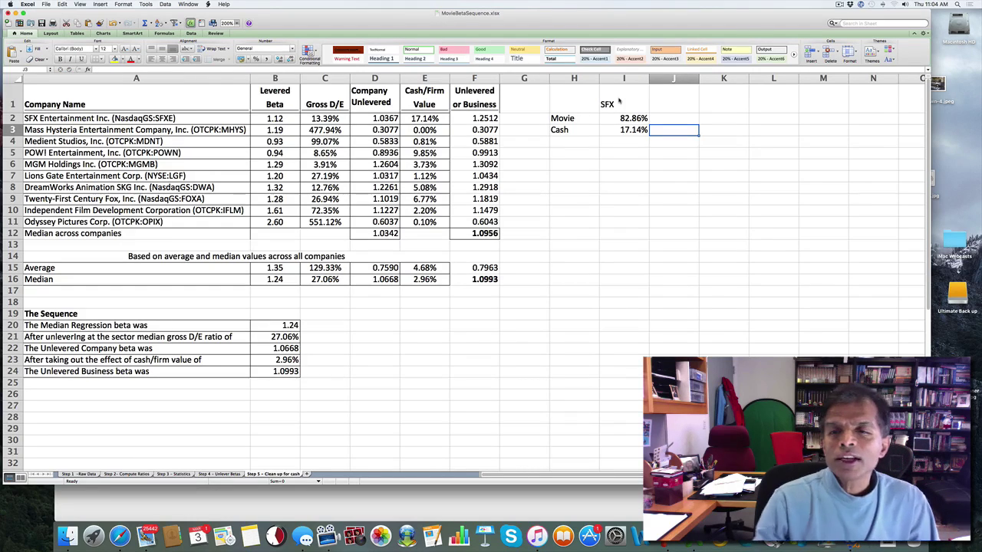
Step: Enter SFX's company beta 1.0367, cash beta 0, and a centred X for the movie beta
left_click(675, 142)
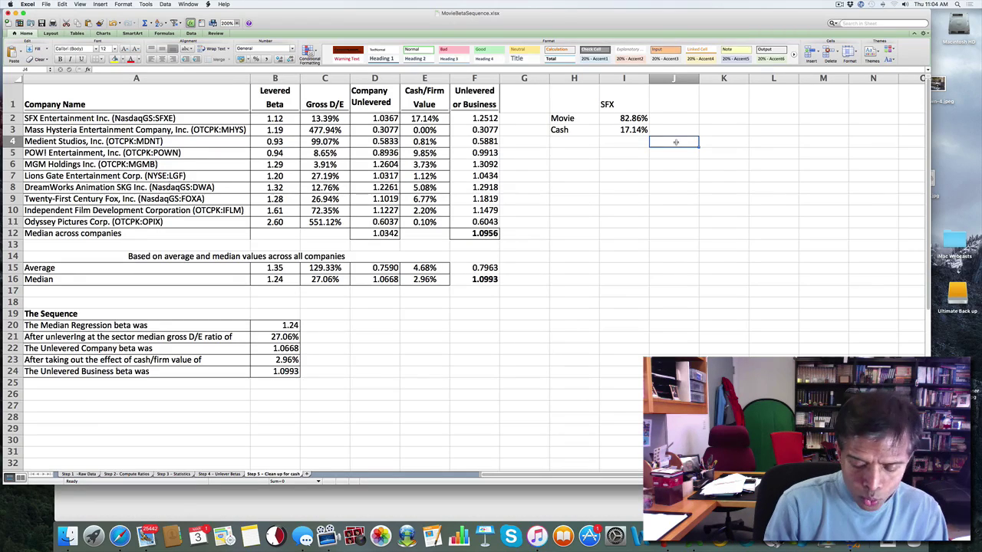
type("1.0367")
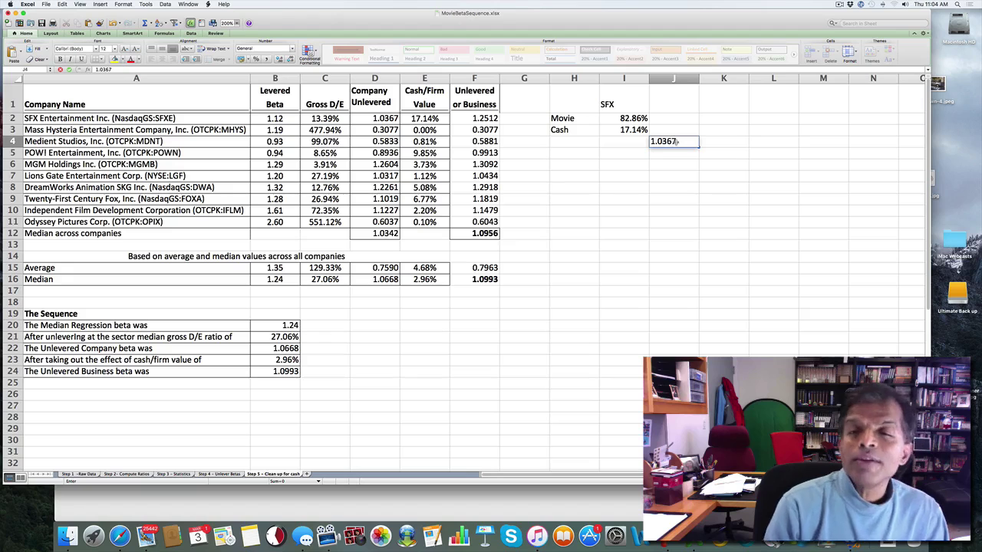
key("Tab")
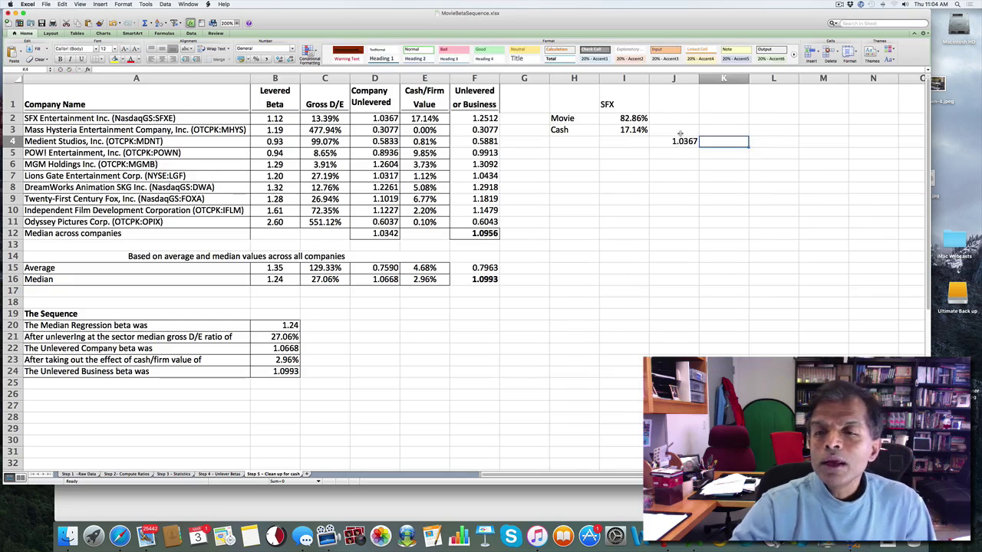
left_click(680, 132)
type("0")
key("Return")
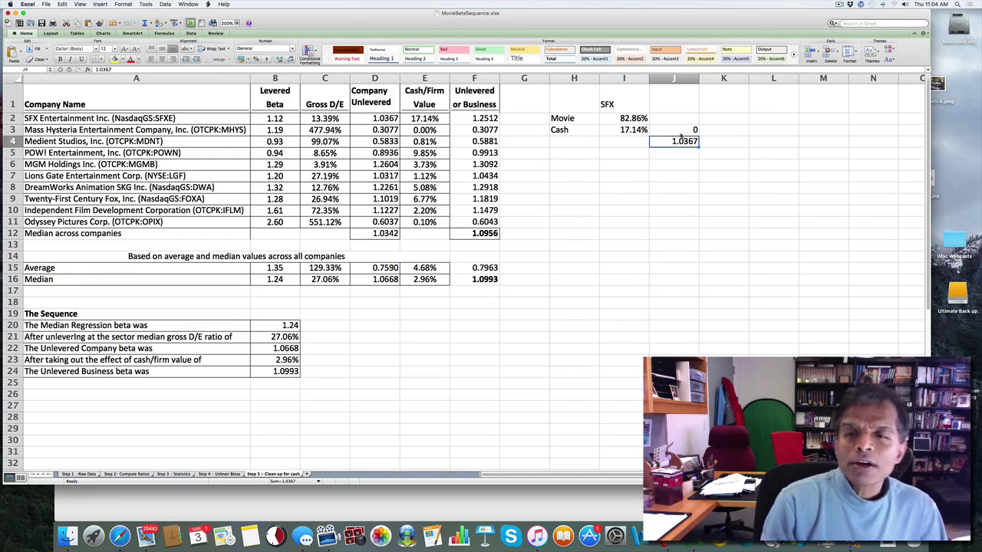
left_click(681, 118)
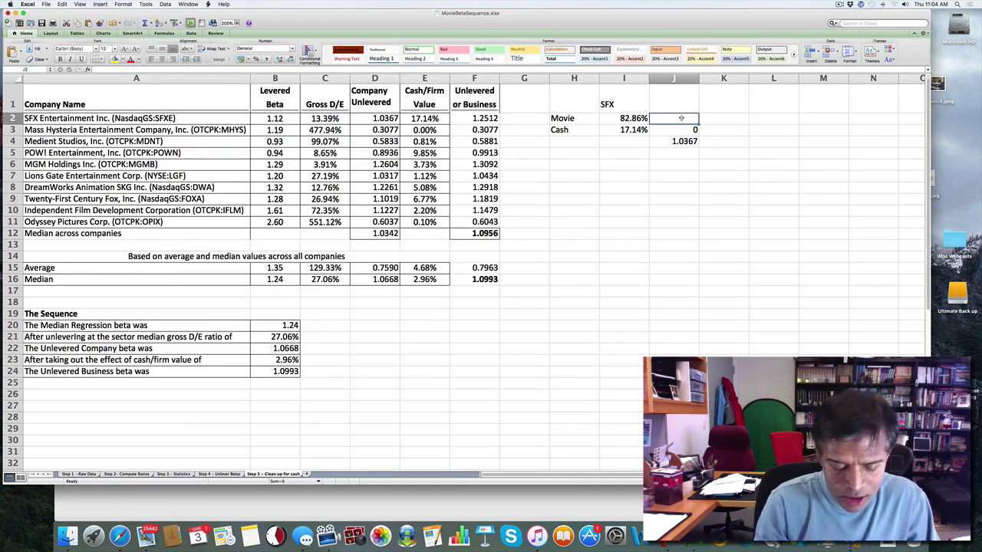
type("X")
key("Return")
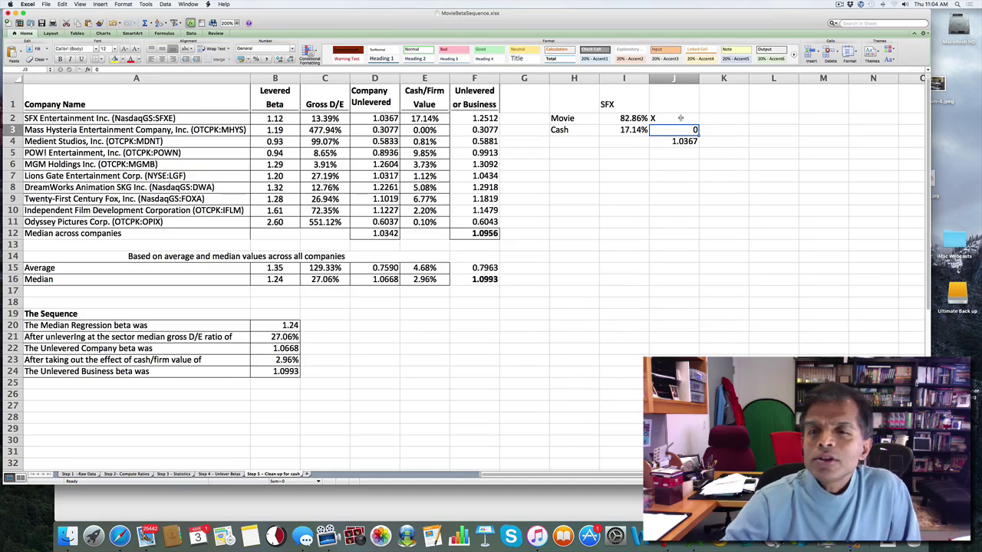
left_click(681, 118)
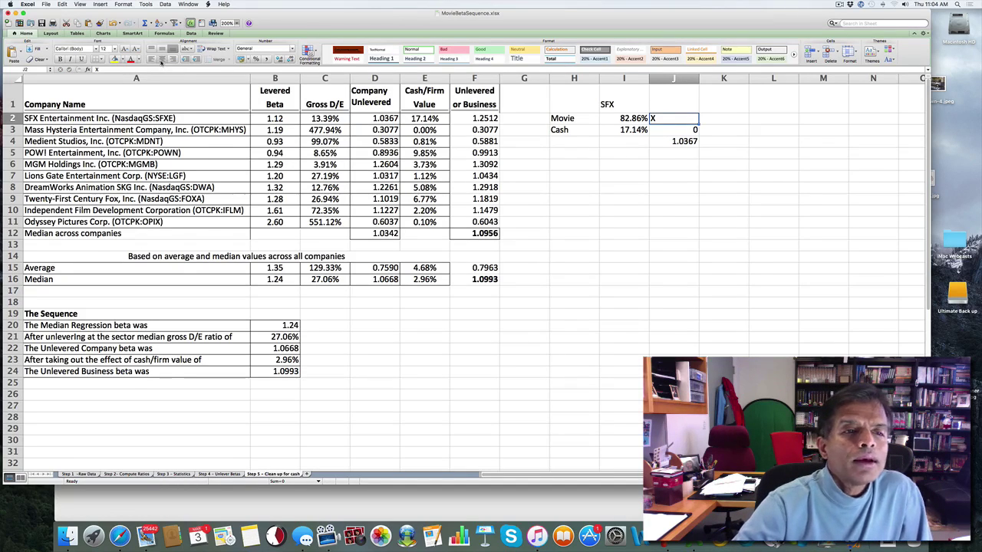
left_click(161, 60)
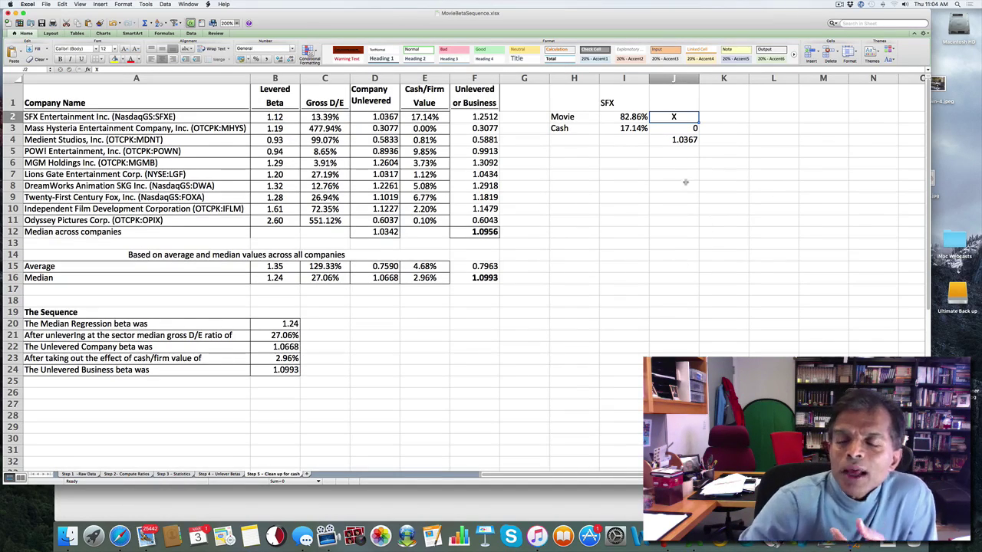
Step: Enter 1.0367/.8286 in I5 and compare it with SFX's business beta formula in F2
left_click(625, 156)
type("1")
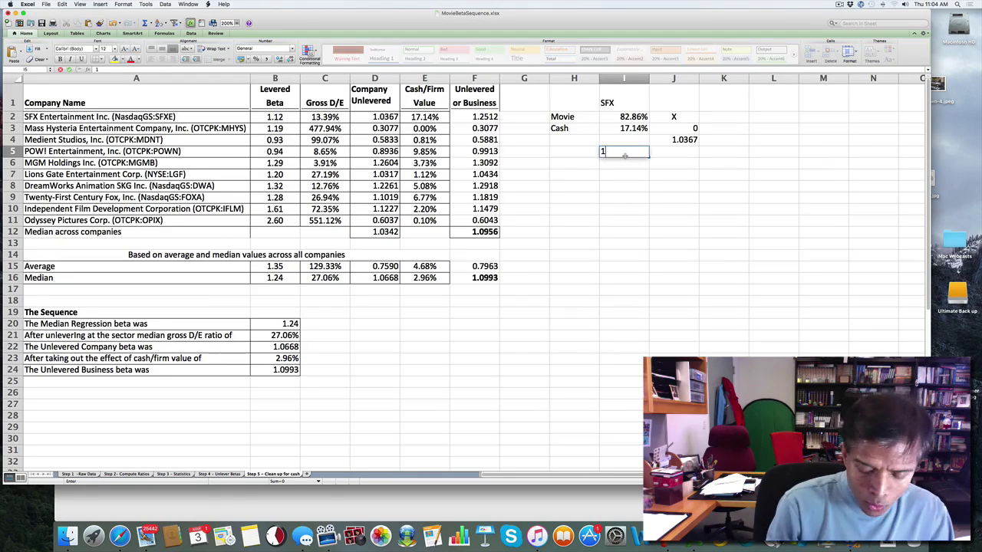
type(".0367")
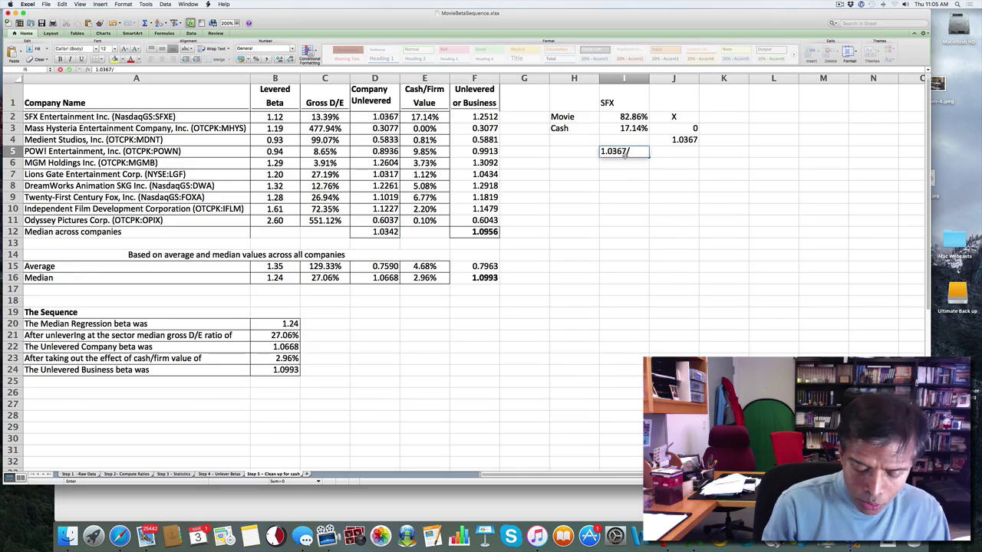
type("/.8286")
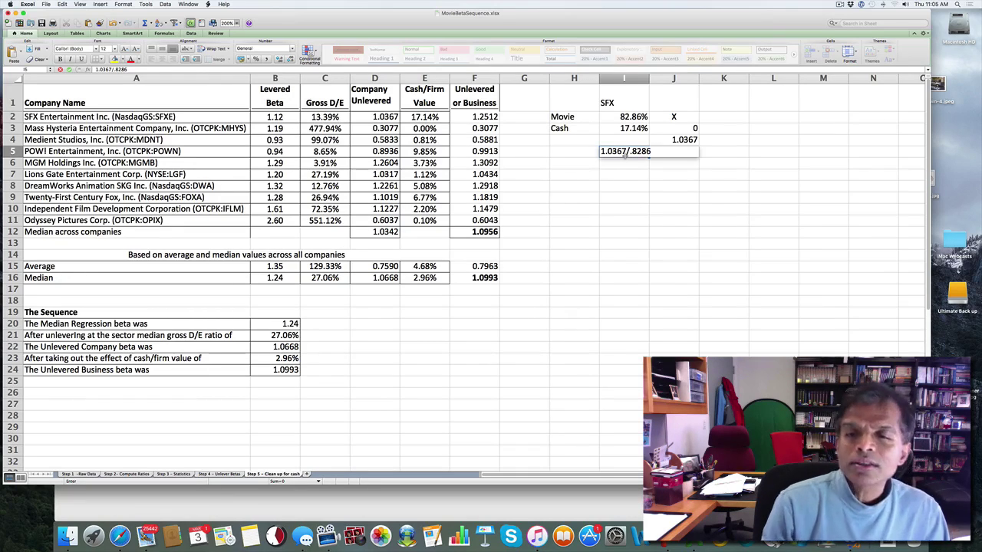
left_click(484, 118)
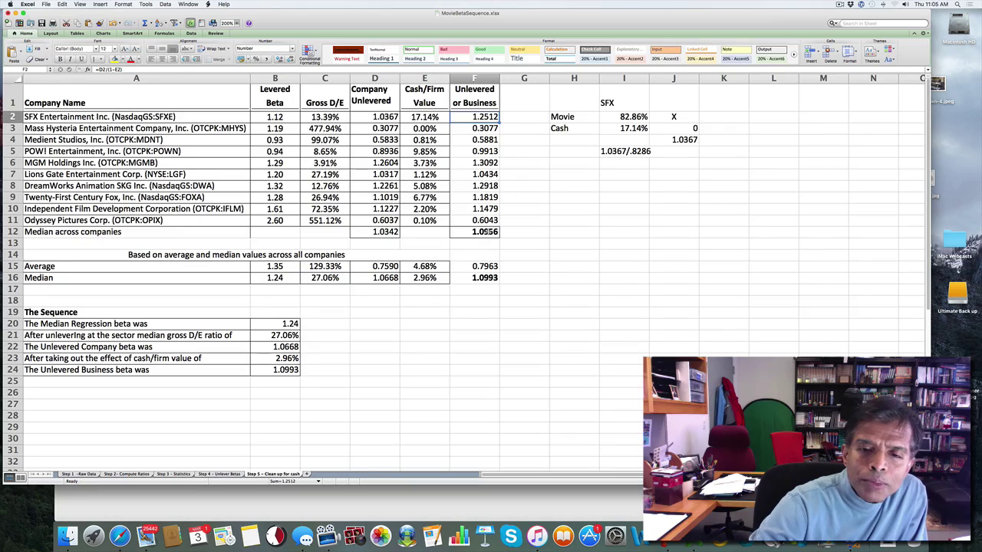
left_click(479, 231)
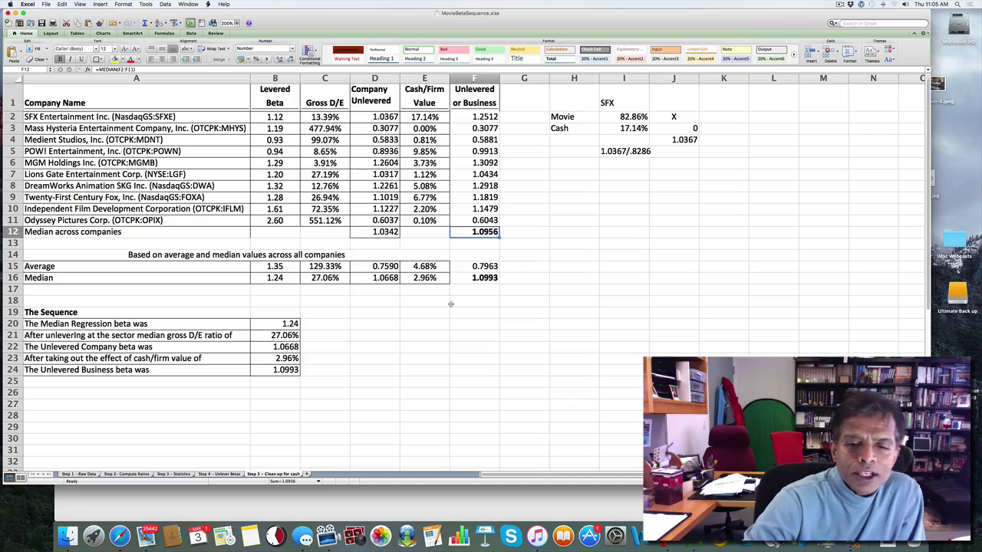
left_click(497, 278)
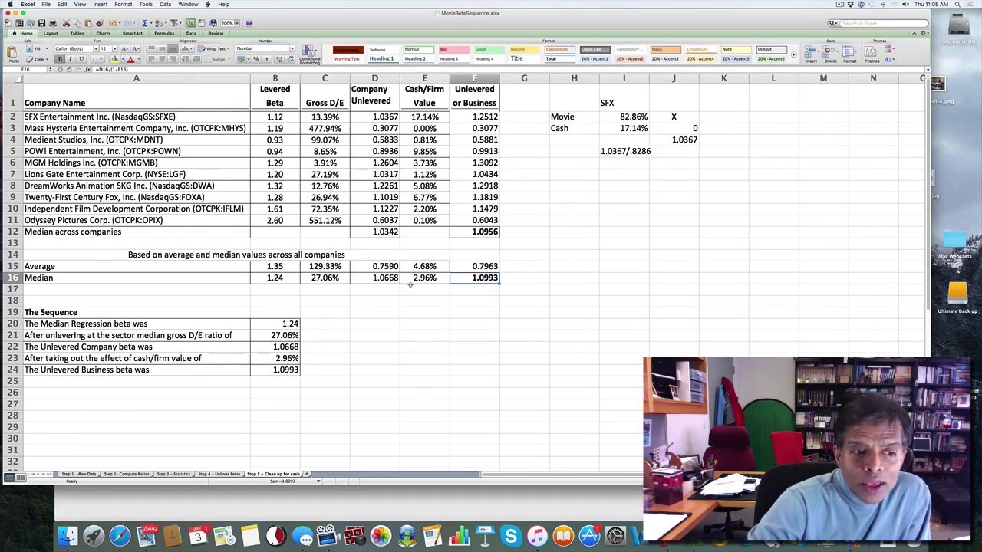
scroll(429, 284, "right", 5)
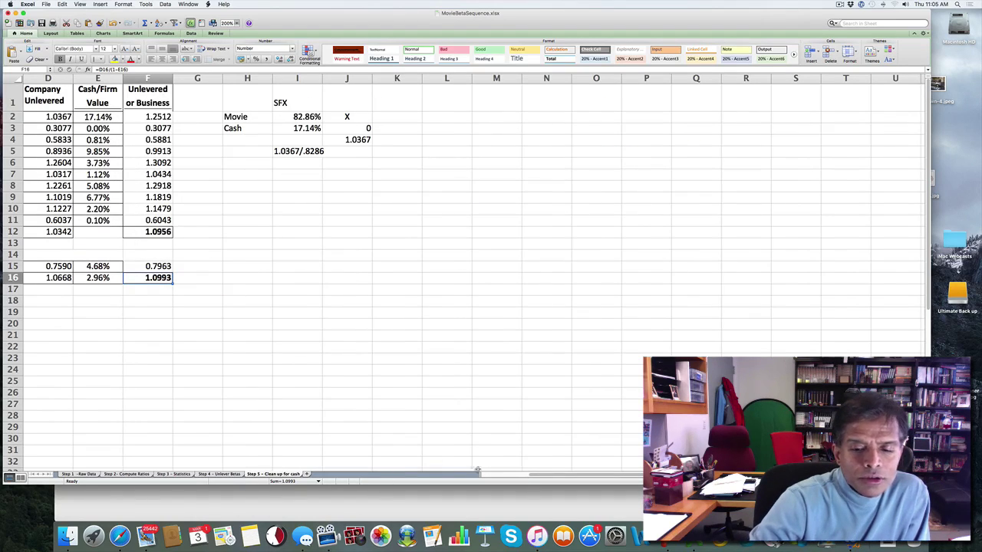
scroll(512, 479, "left", 5)
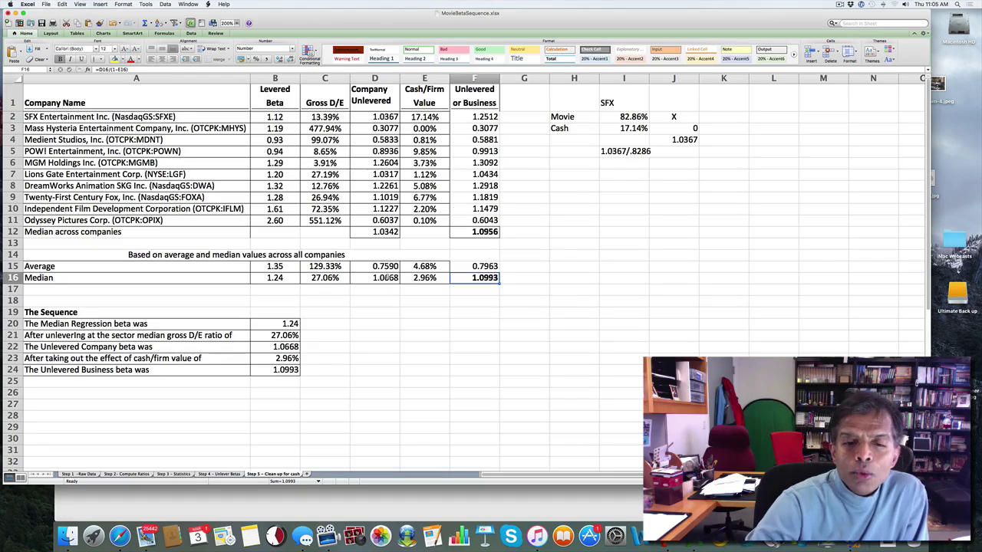
left_click(383, 278)
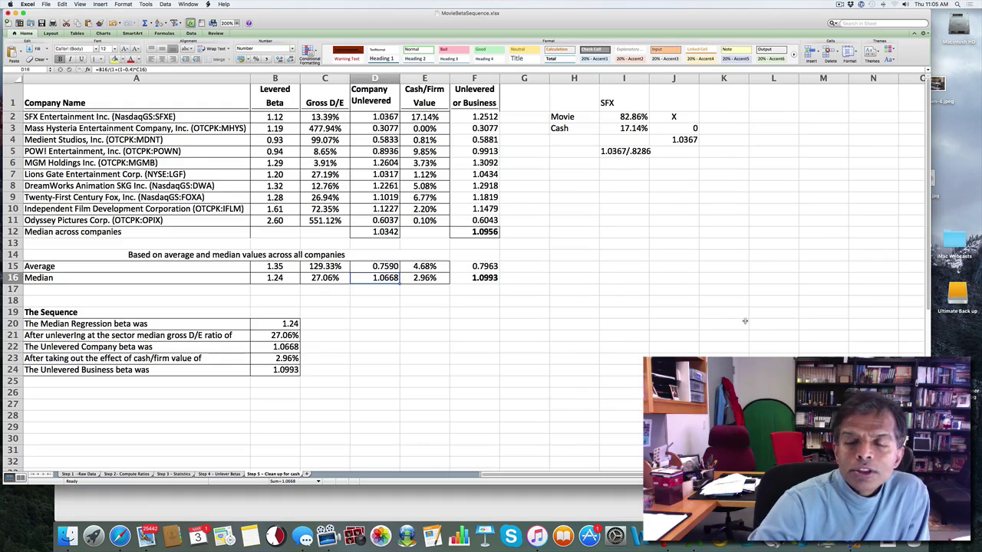
left_click(428, 279)
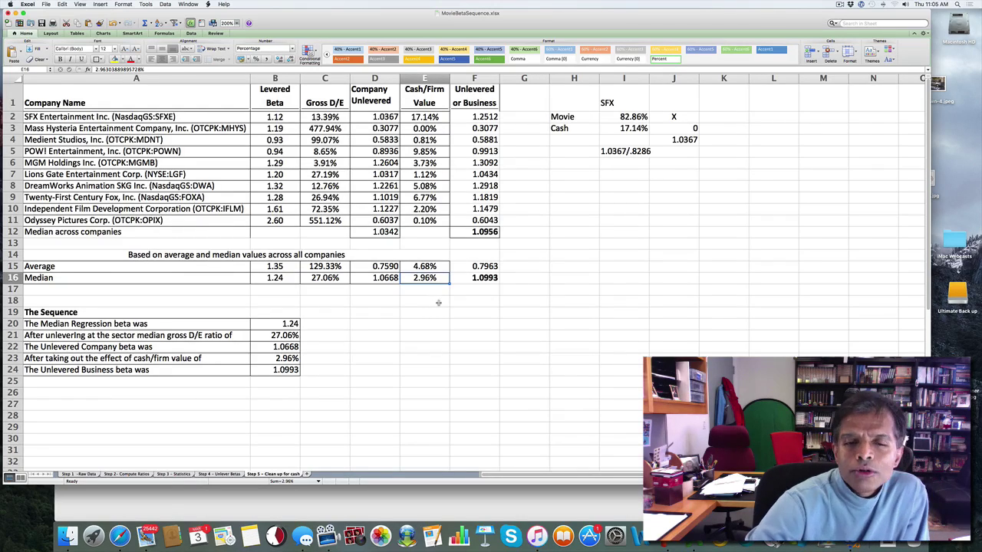
left_click(491, 279)
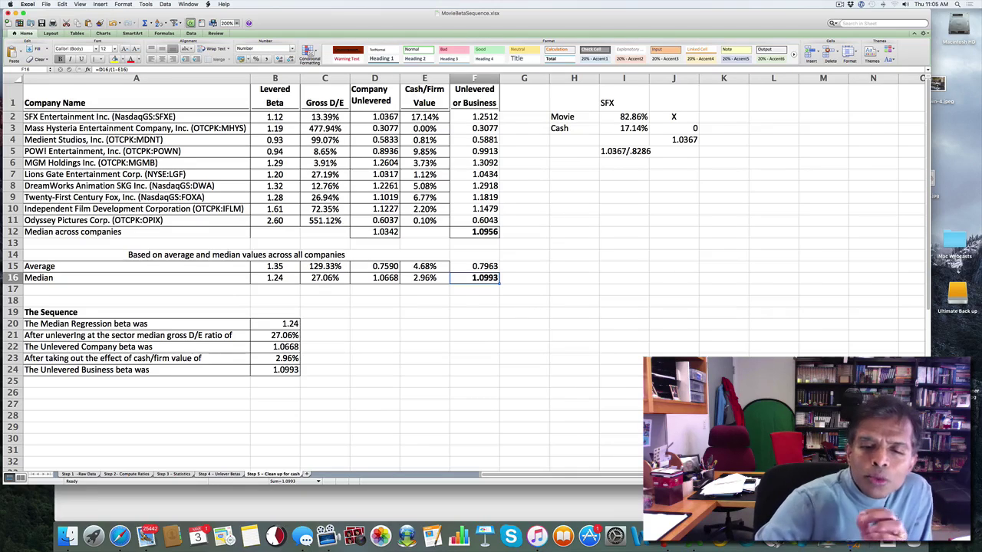